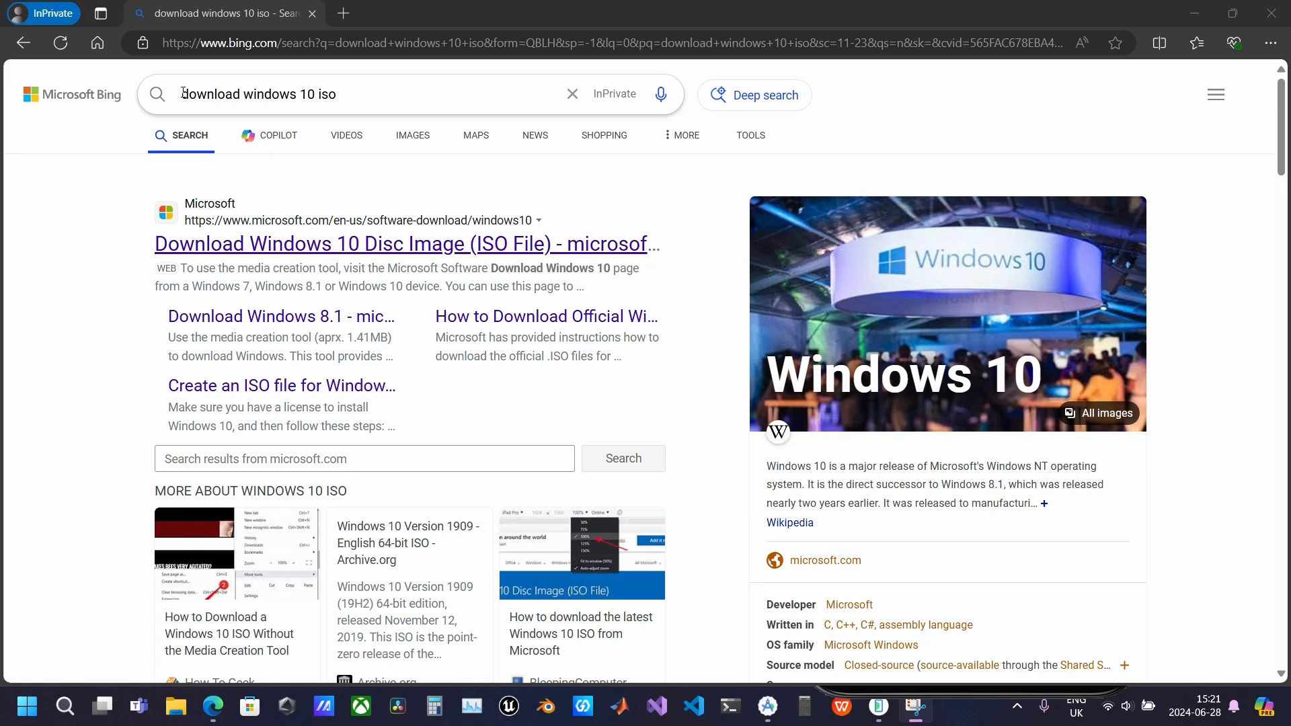
Open Microsoft's "Download Windows 10 Disc Image (ISO File)" search result in its own tab and show that page
click(307, 97)
click(96, 256)
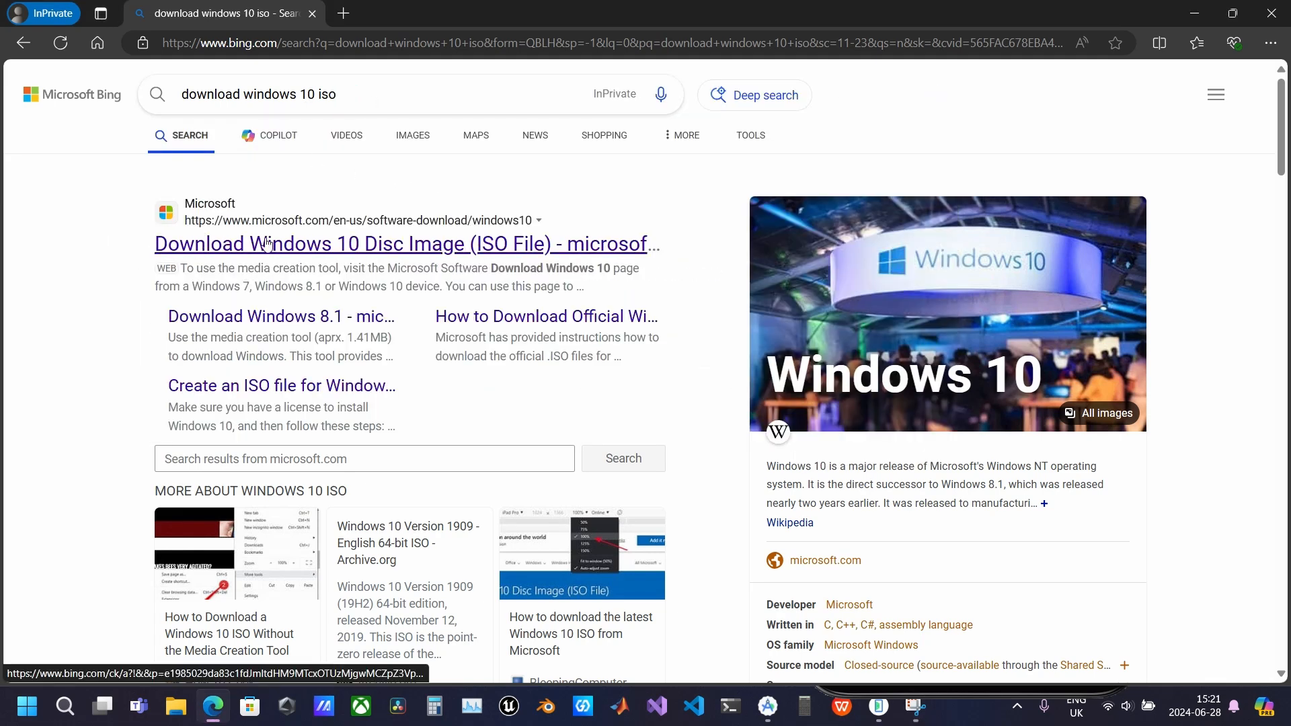
click(379, 247)
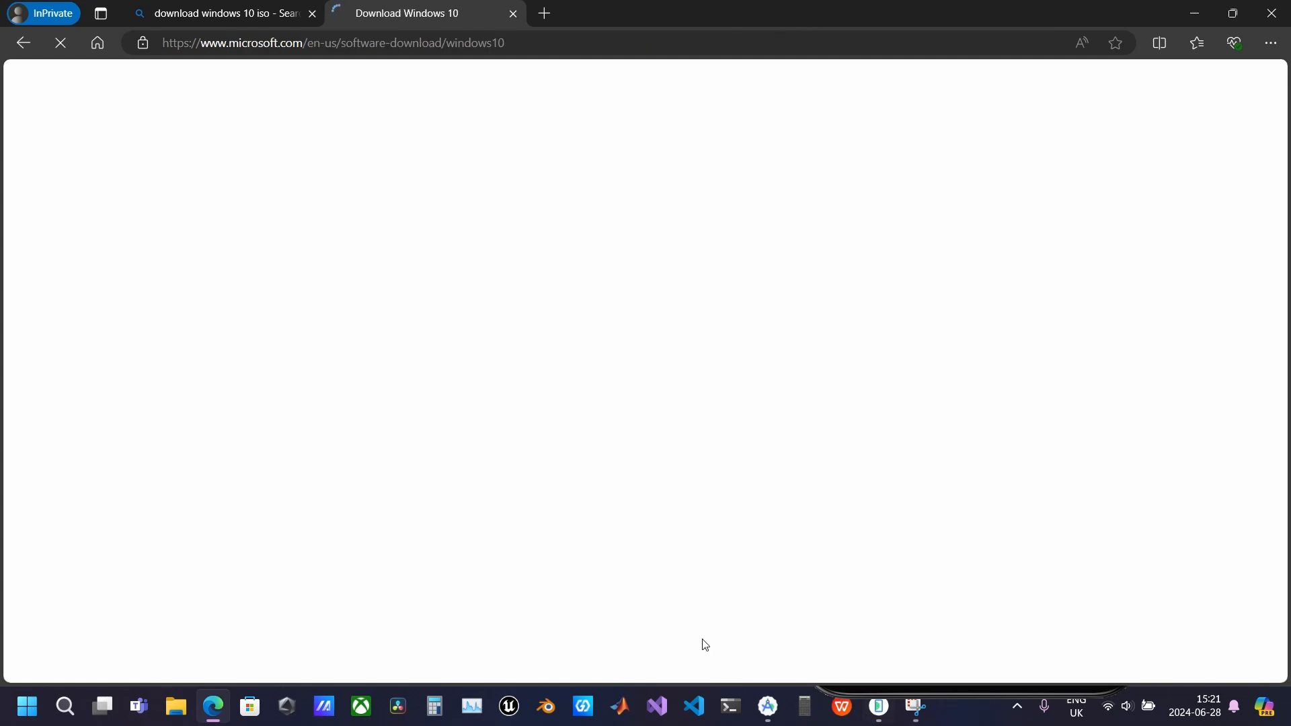
click(149, 7)
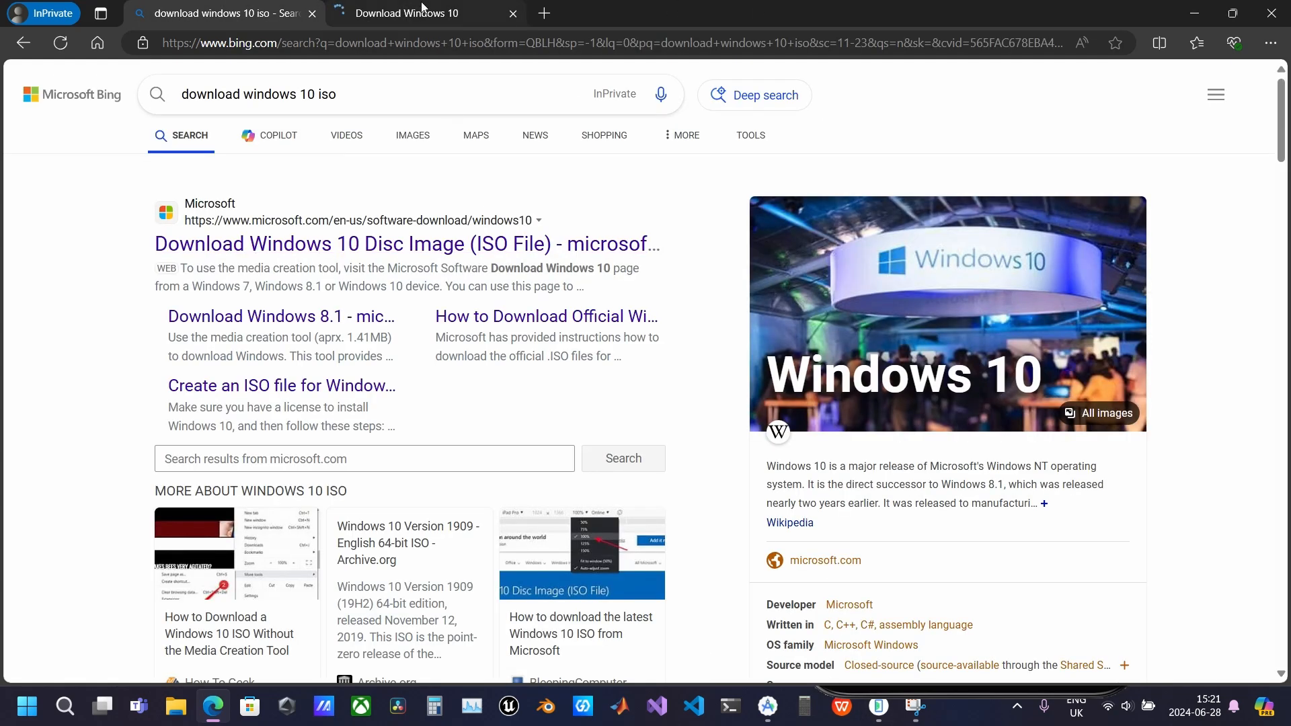
click(453, 15)
Look through the Download Windows 10 page for an ISO download and expand the More download options section
scroll(543, 273, down, 6)
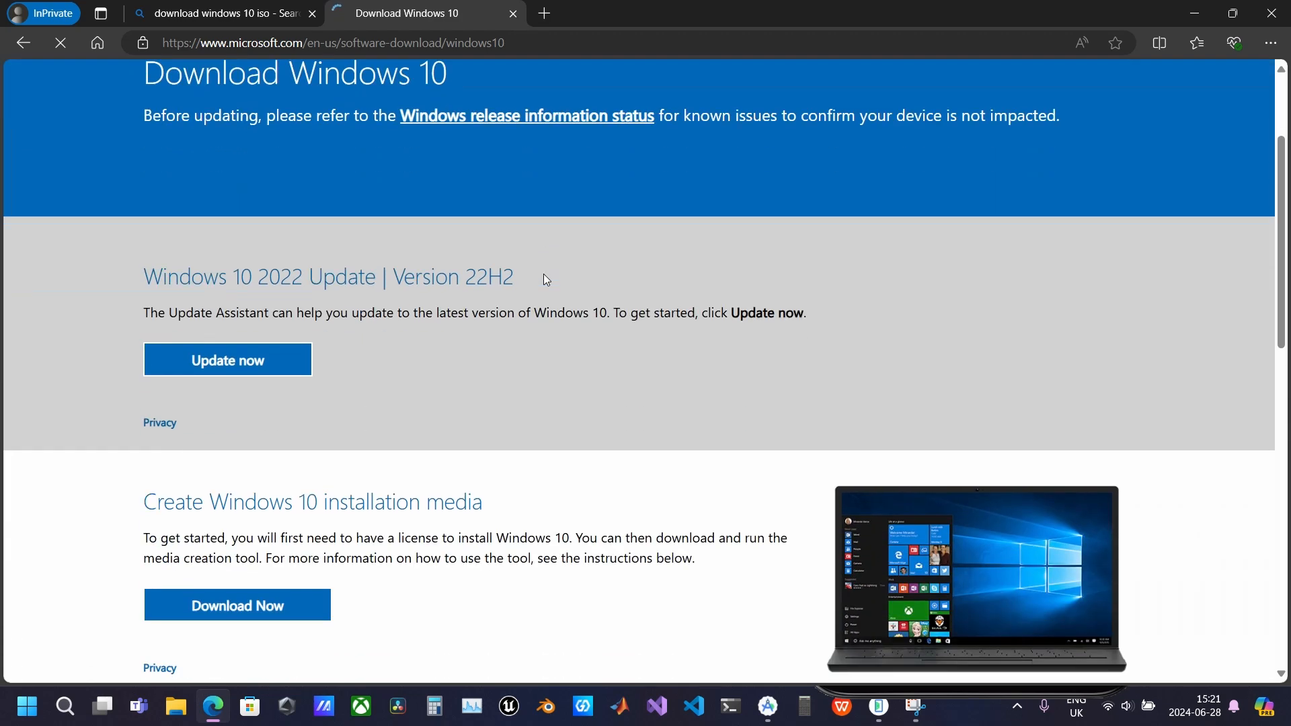
scroll(543, 279, up, 6)
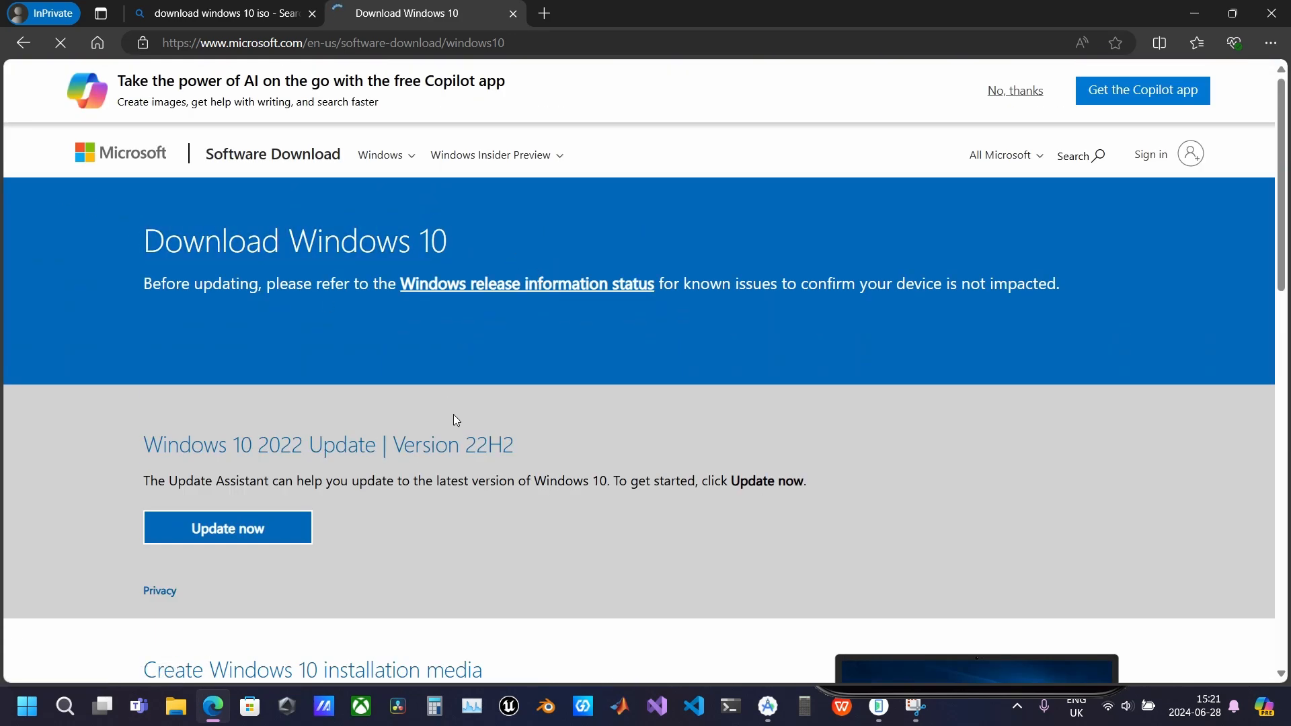
scroll(453, 415, down, 3)
scroll(468, 401, down, 7)
scroll(461, 392, up, 5)
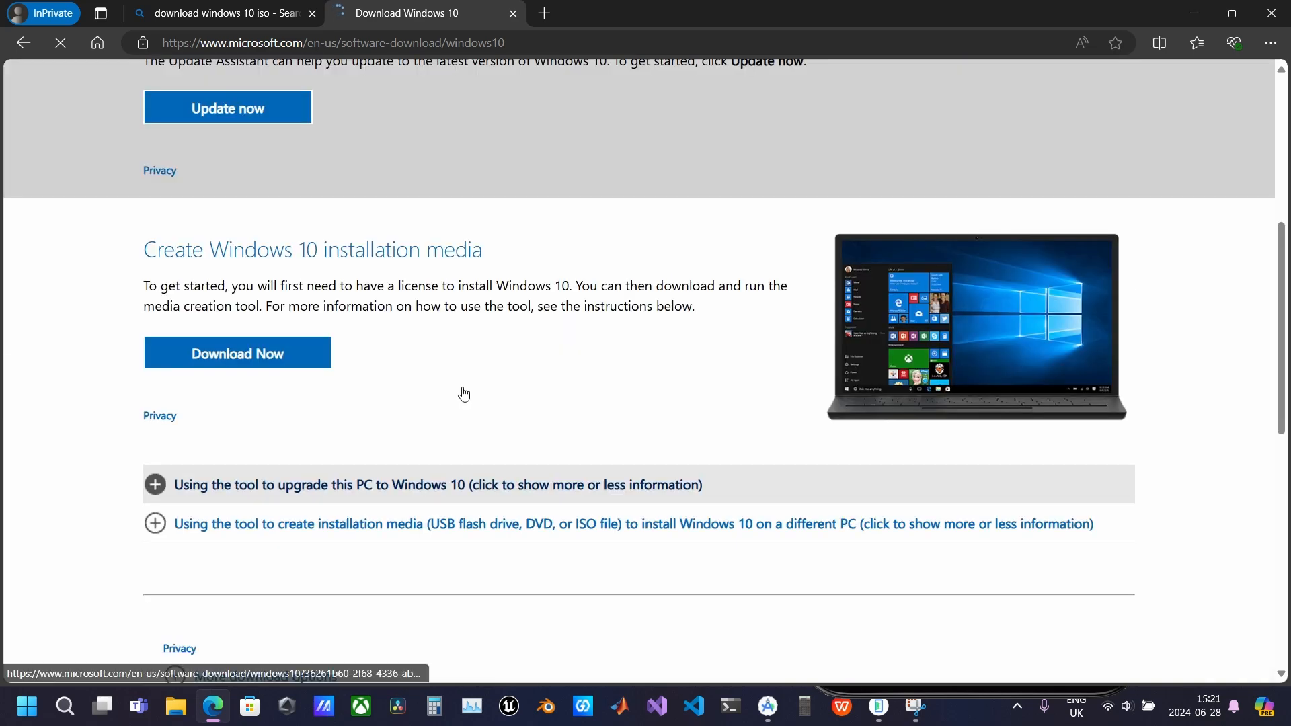
scroll(463, 392, down, 5)
scroll(462, 395, up, 7)
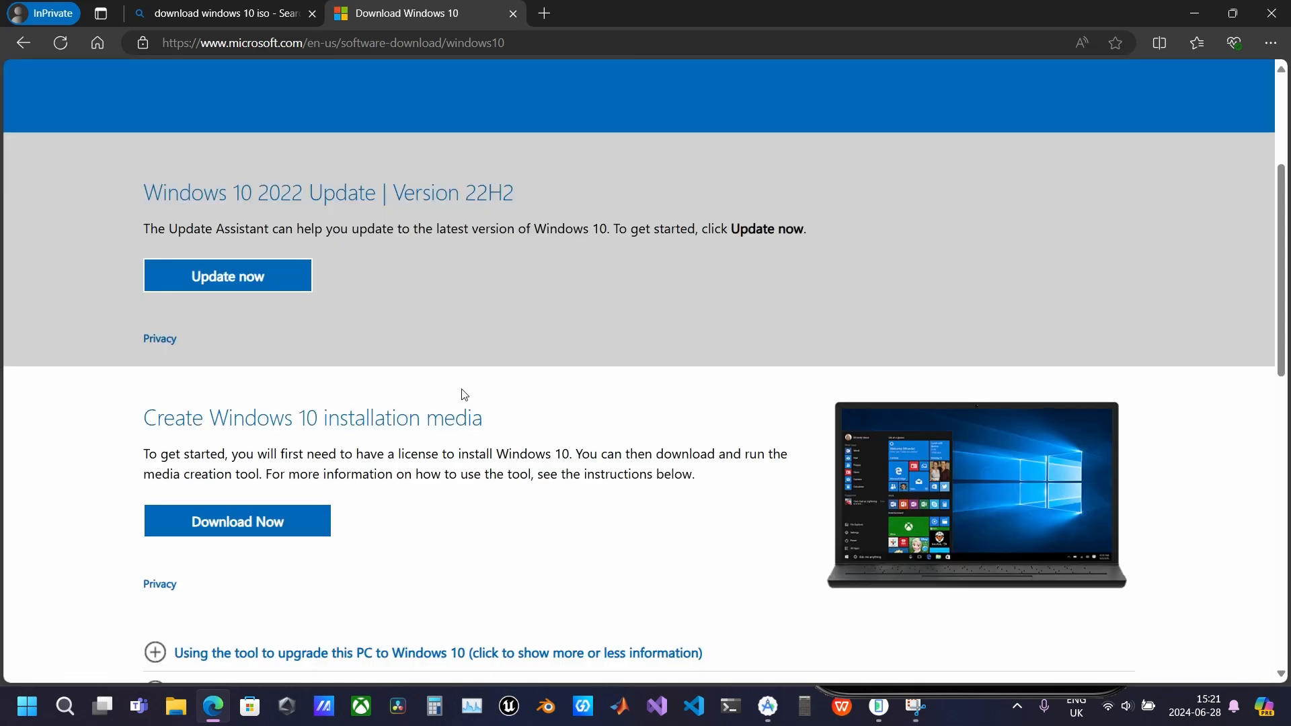
scroll(403, 484, down, 3)
click(325, 588)
scroll(450, 481, down, 3)
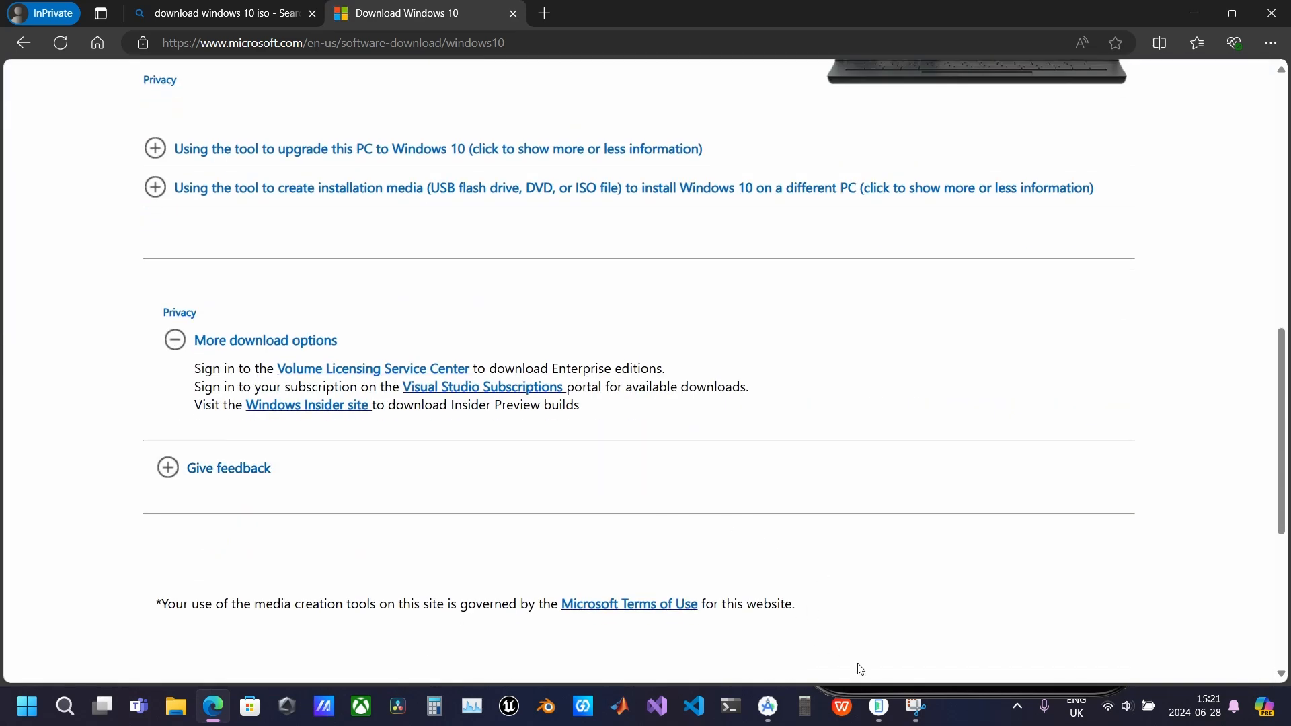
Switch to the Android emulator and move its phone window to the middle of the screen
click(946, 700)
mouse_move(879, 706)
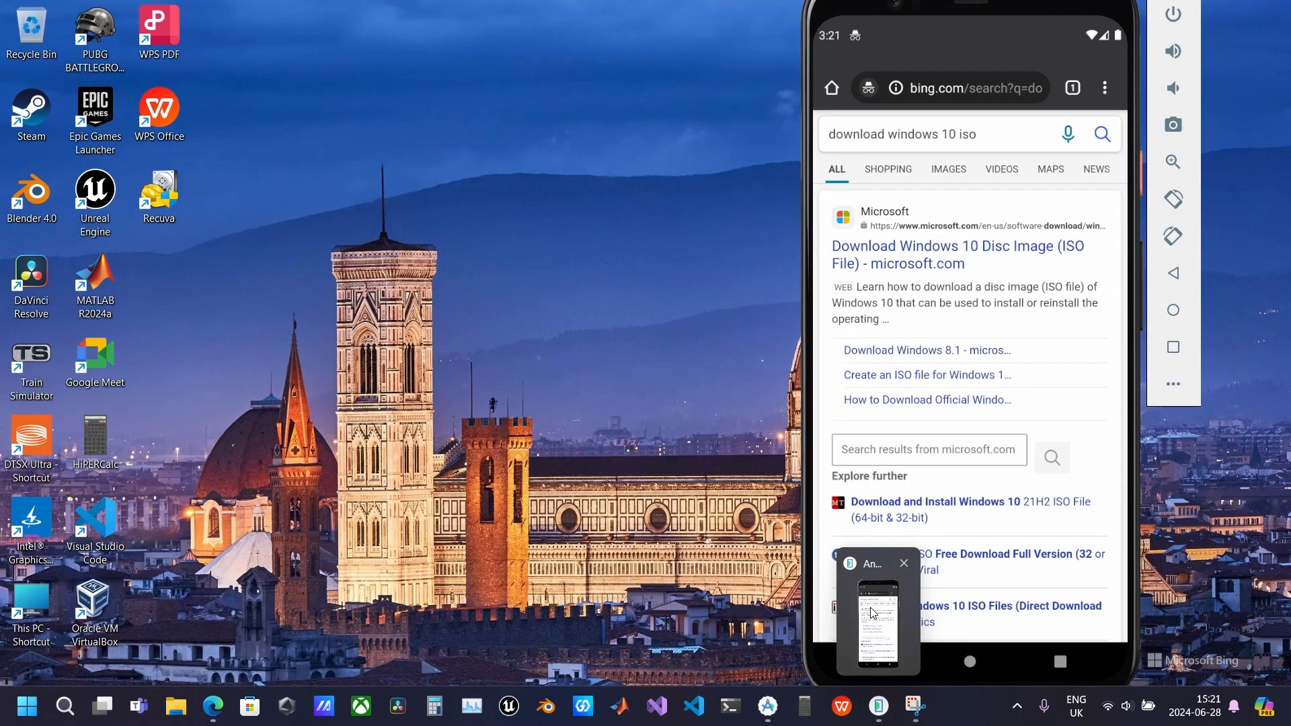
click(868, 613)
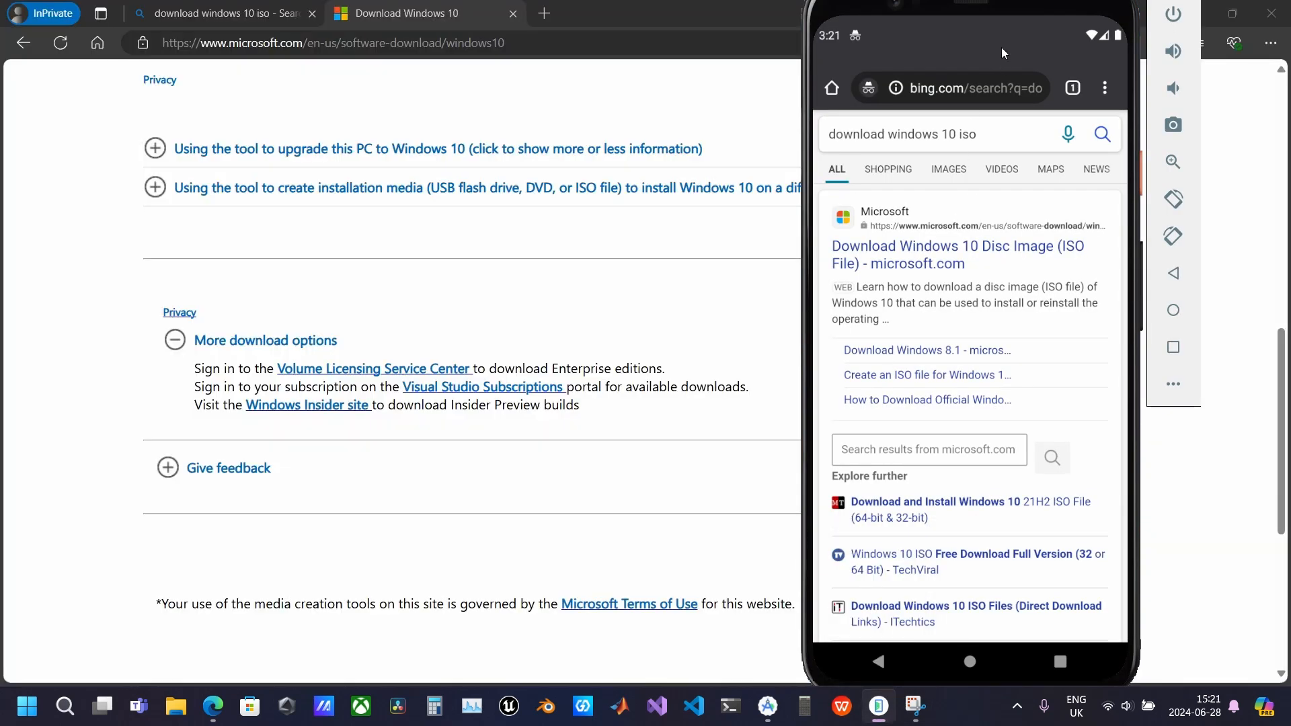
drag(991, 14, 703, 62)
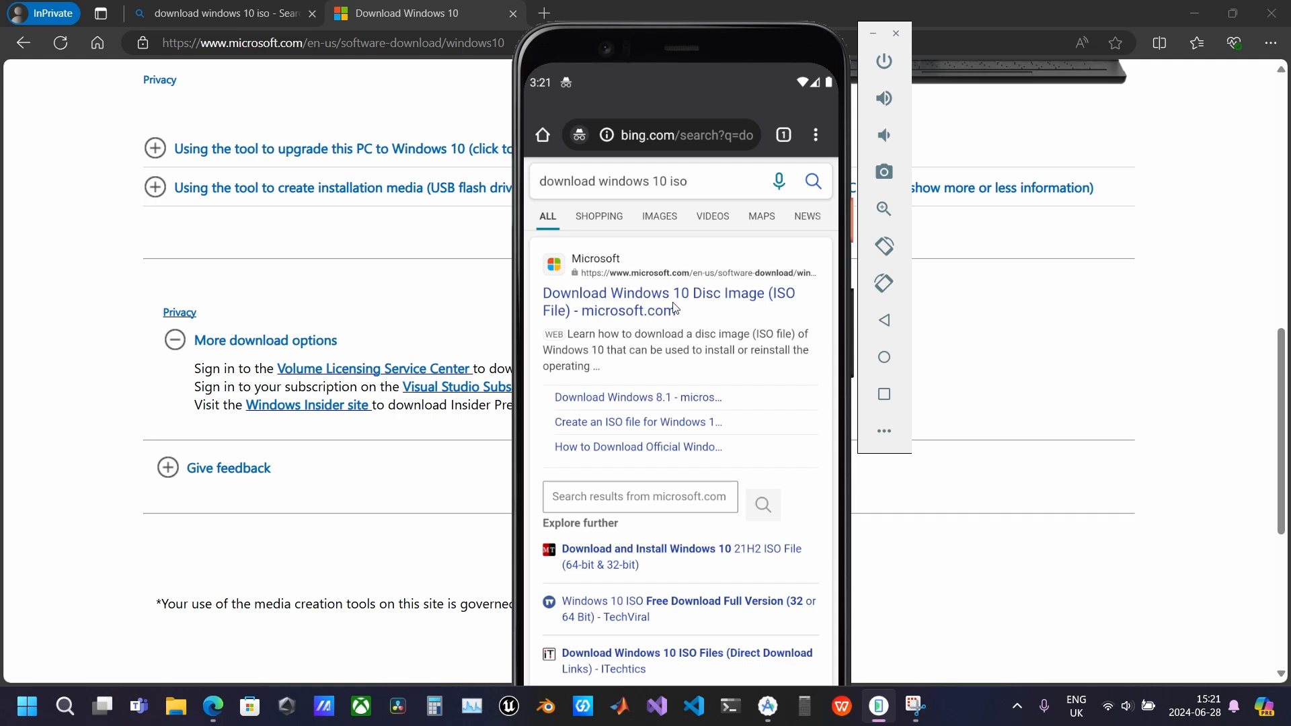
Open Microsoft's "Download Windows 10 Disc Image (ISO File)" search result in the Android emulator's browser
click(266, 9)
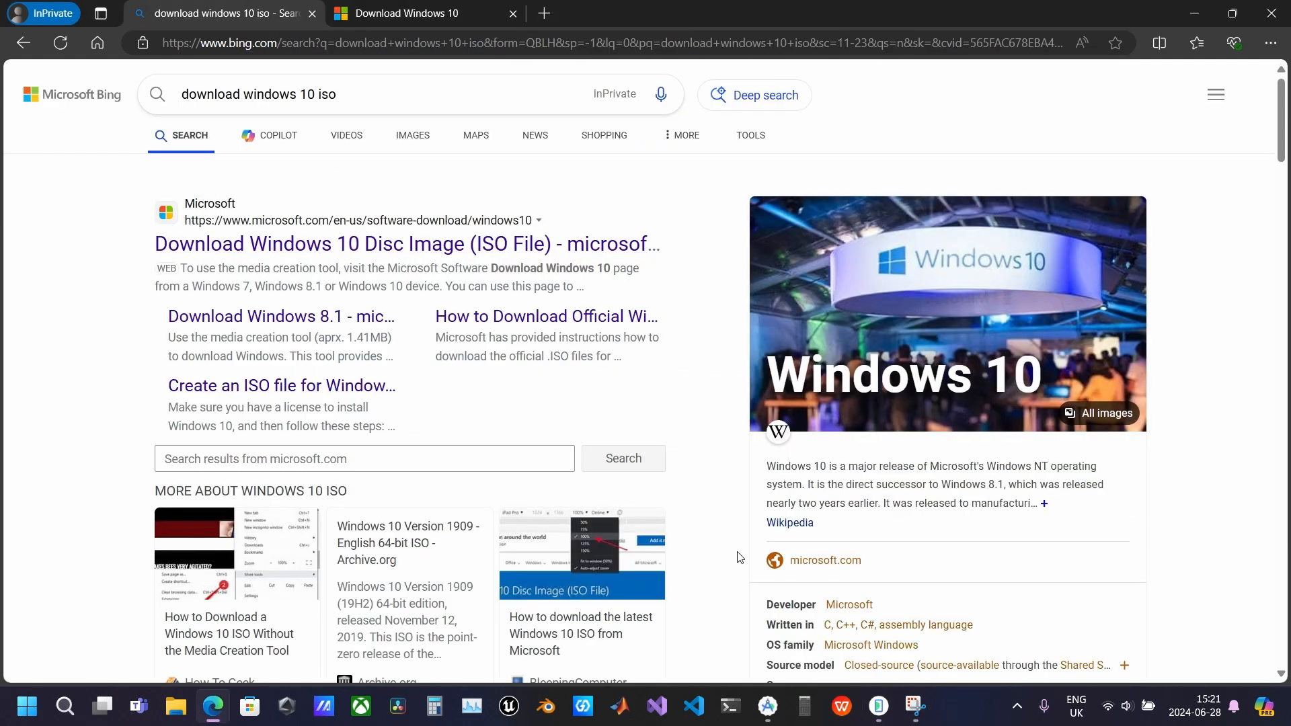
click(878, 705)
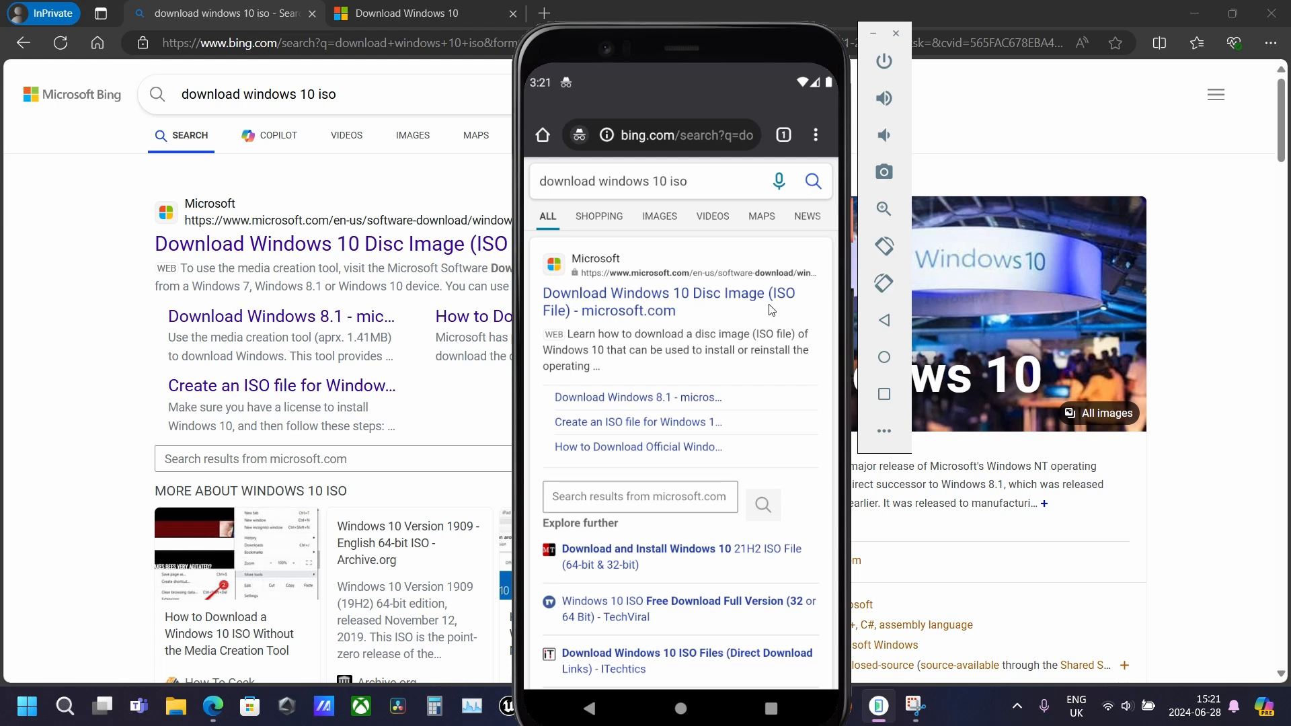
click(625, 304)
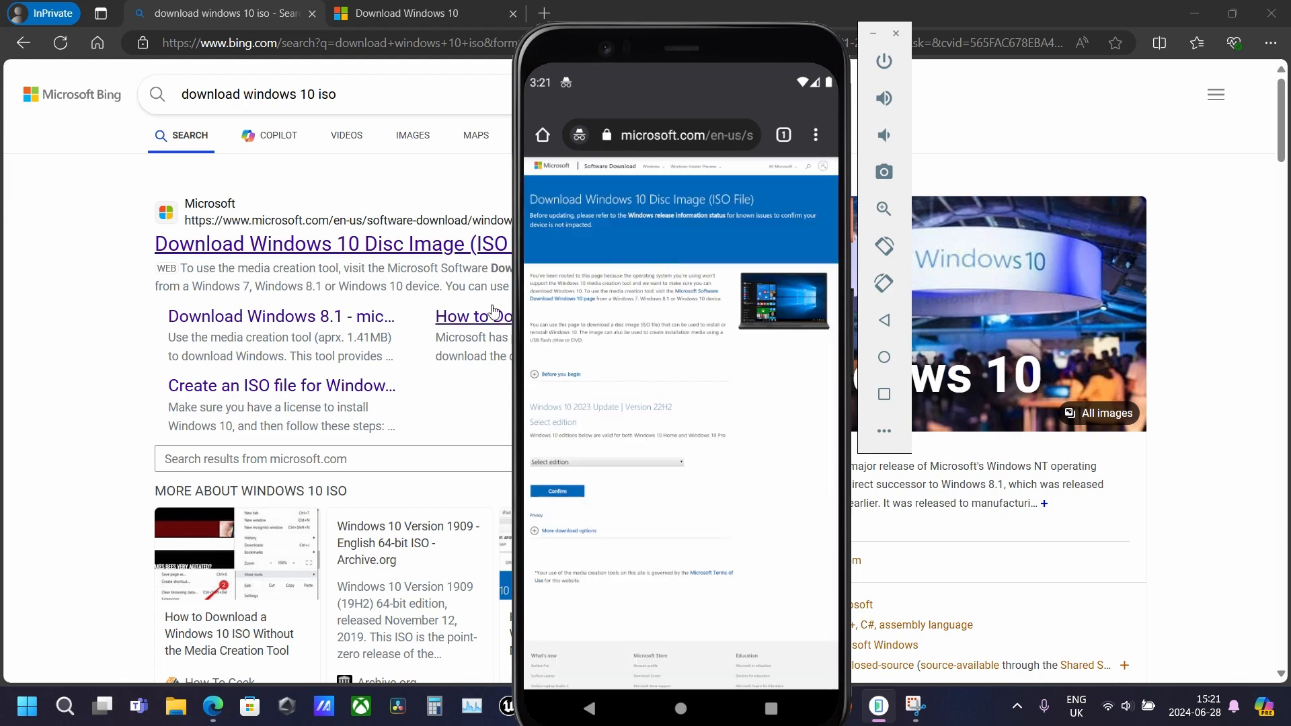
View the top of the desktop browser's Download Windows 10 page for comparison, and return to the Android emulator
click(377, 13)
scroll(538, 364, up, 10)
scroll(640, 462, up, 4)
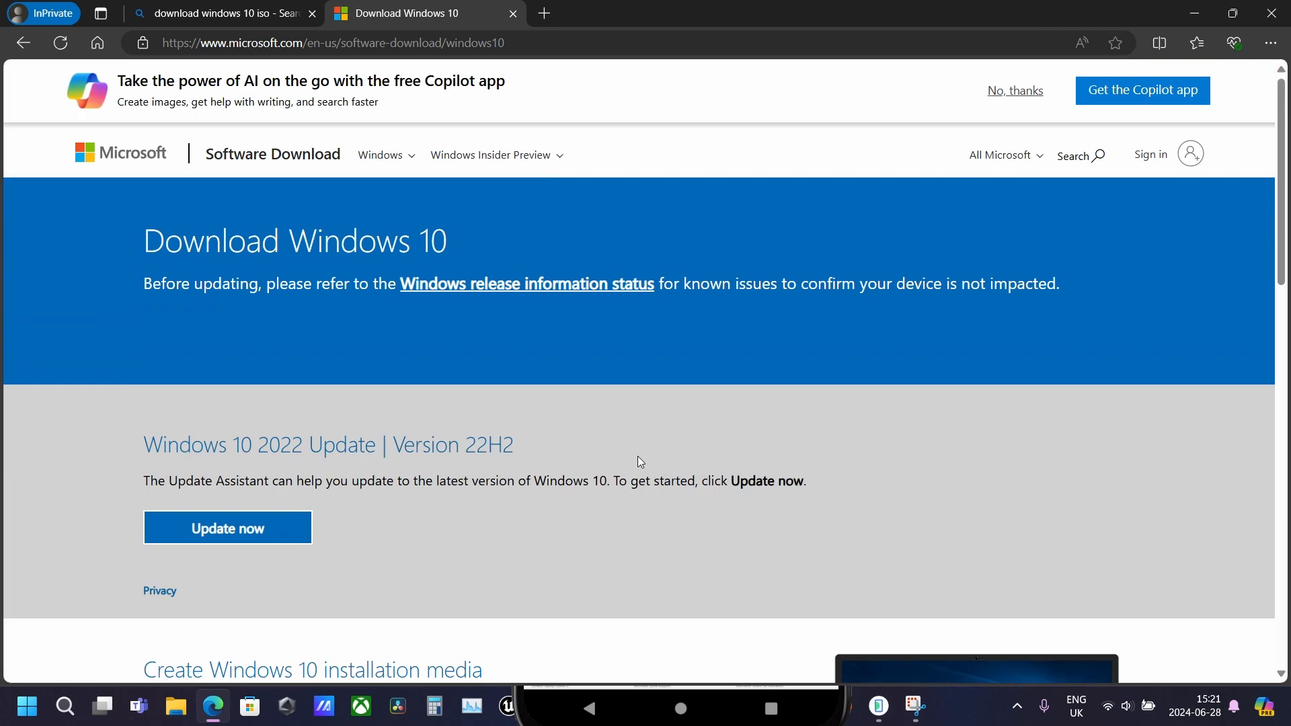
click(879, 706)
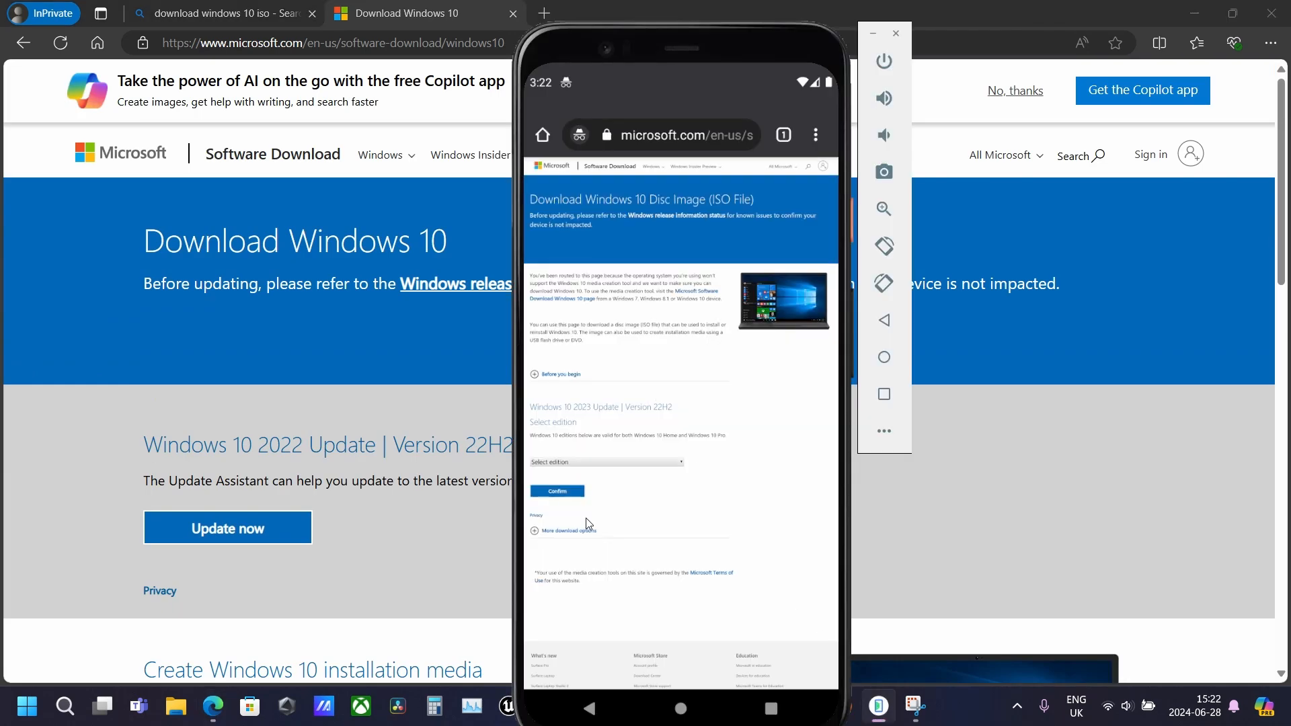
Select the Windows 10 (multi-edition ISO) edition on the phone's download page and confirm it
drag(577, 481, 581, 583)
drag(595, 506, 767, 334)
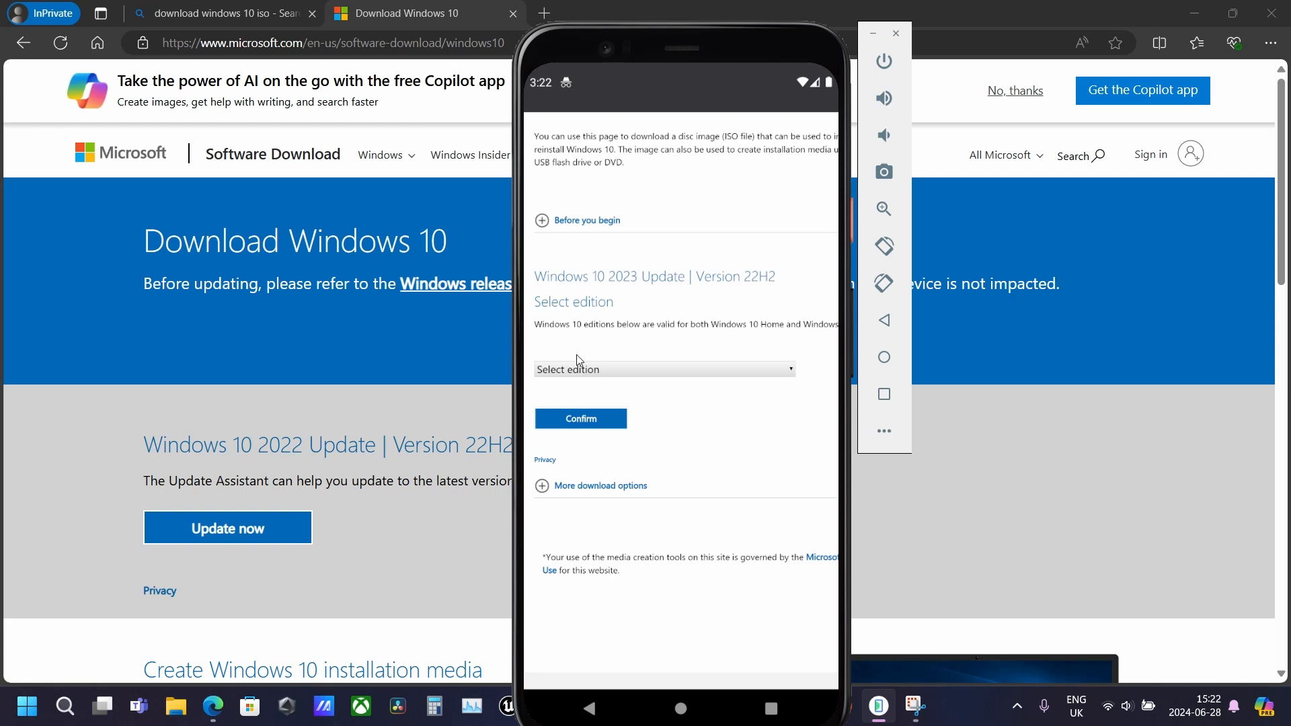
click(605, 375)
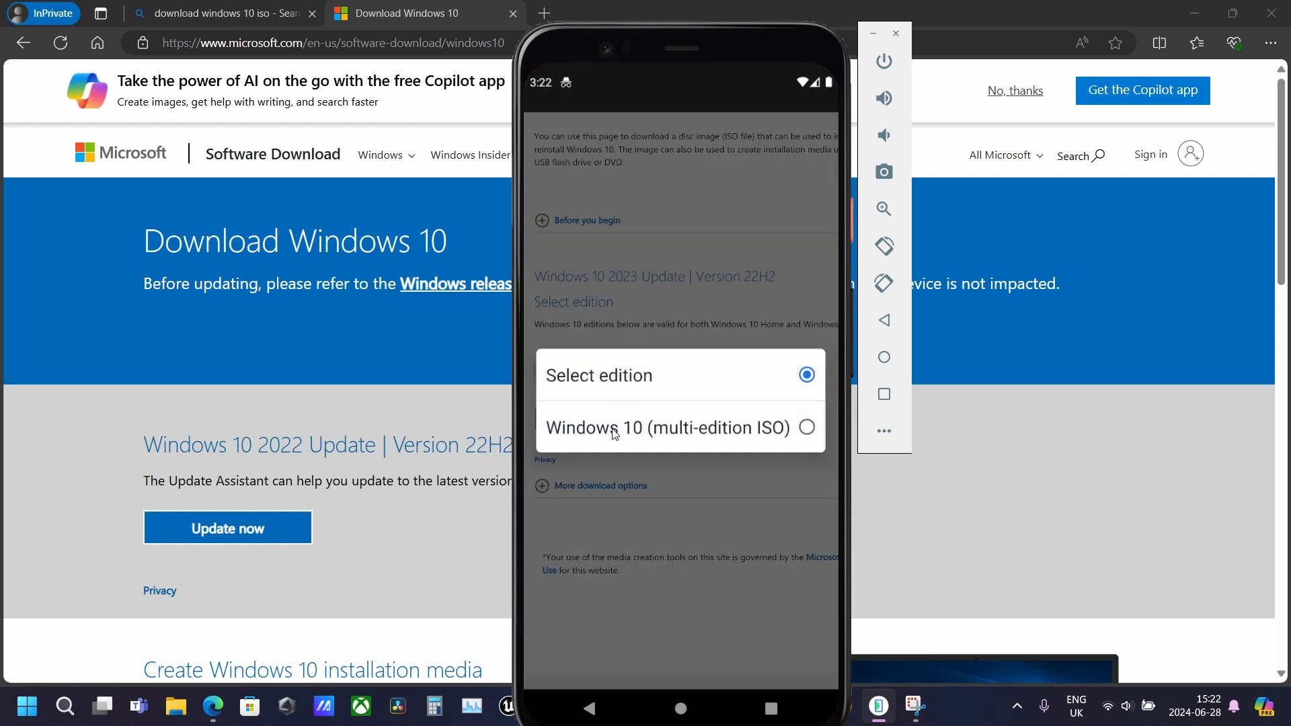
click(731, 430)
click(582, 419)
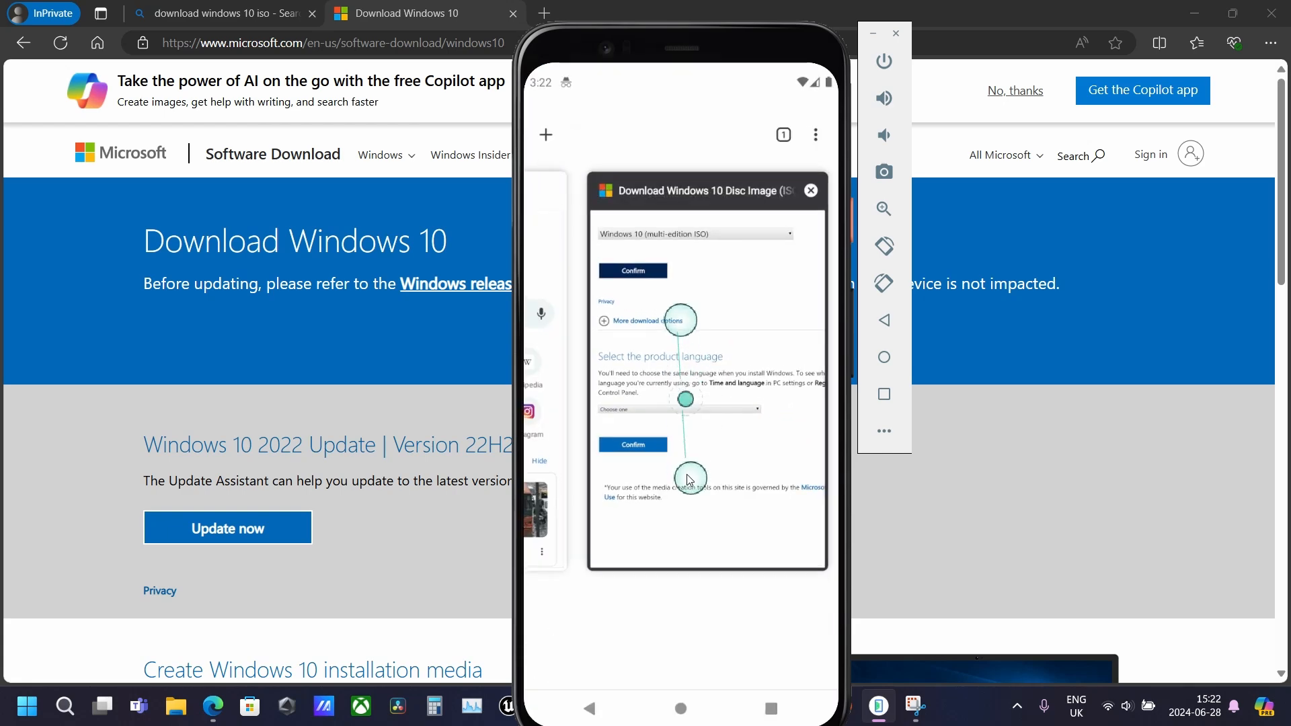
click(721, 241)
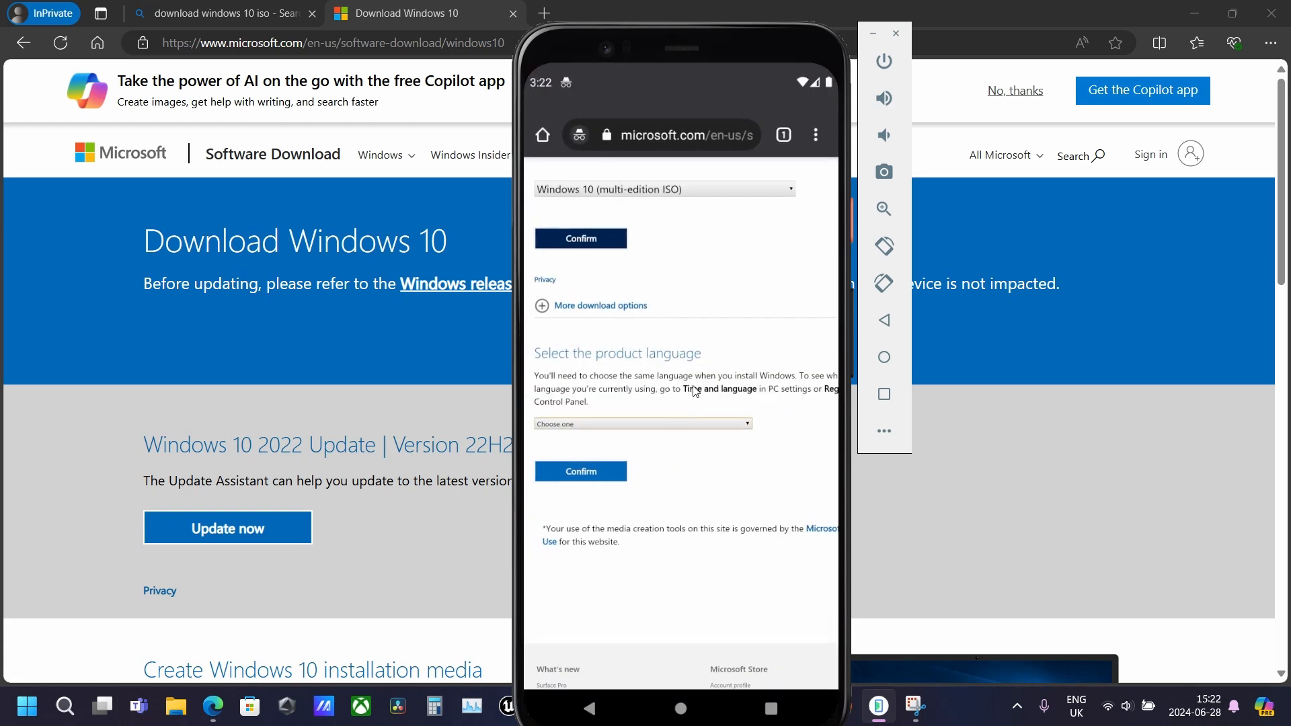
Choose English International as the product language and confirm it
scroll(681, 309, up, 3)
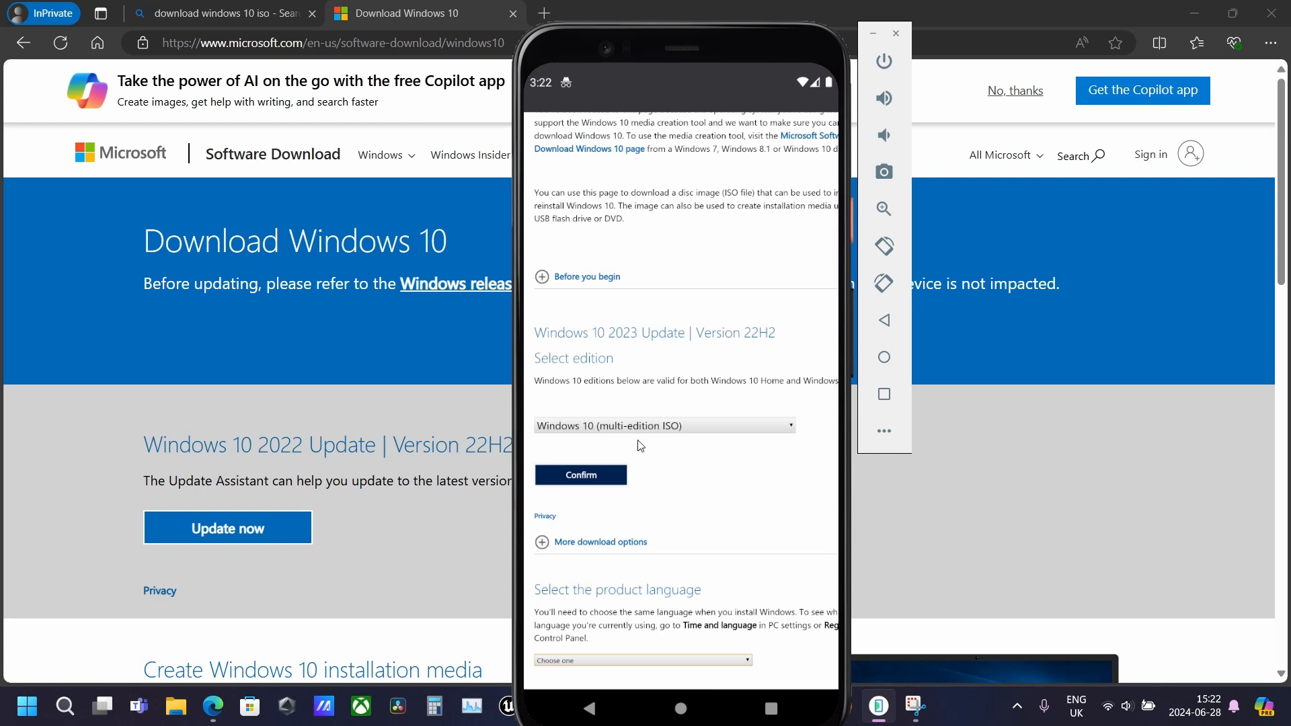
scroll(625, 442, down, 6)
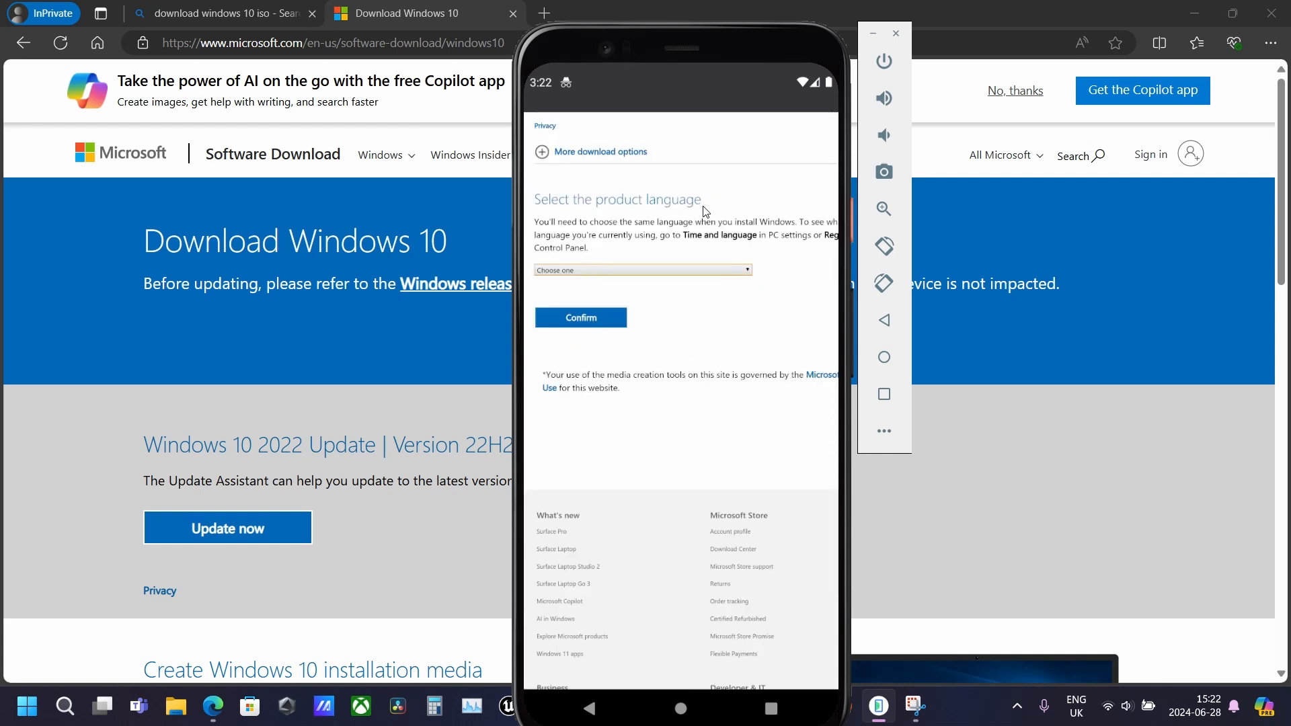
click(609, 271)
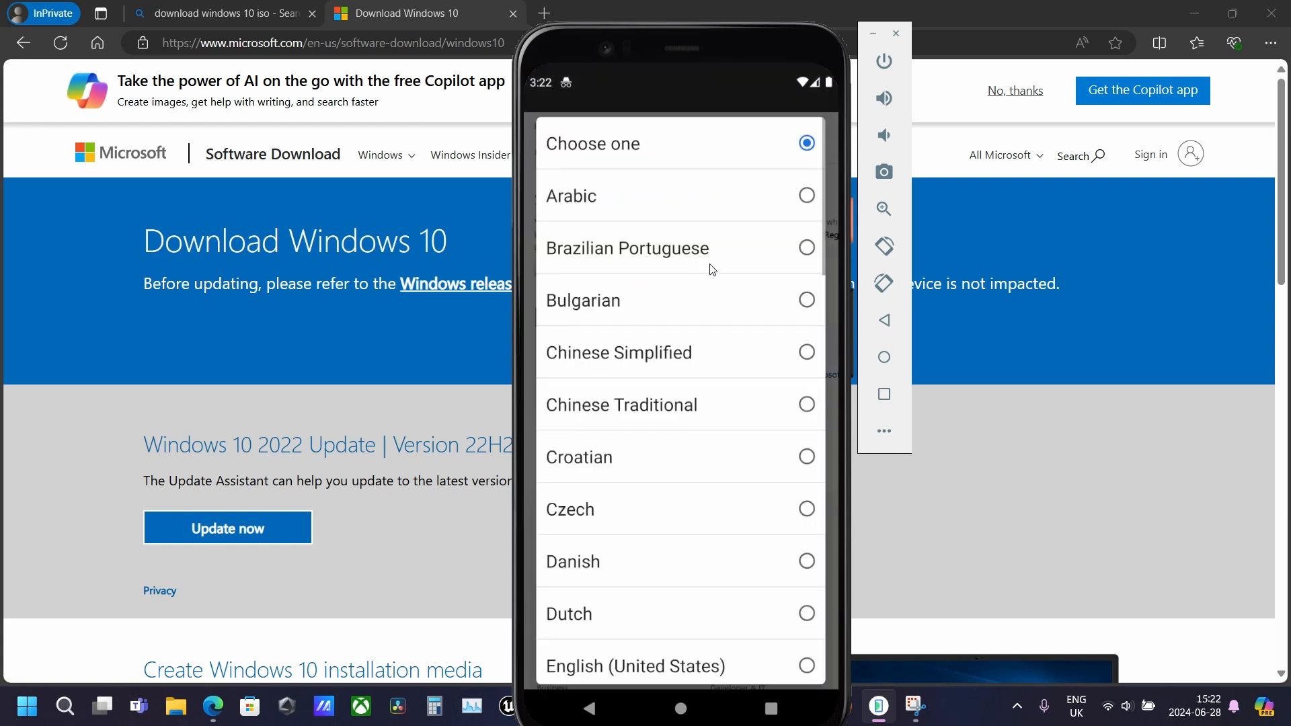
scroll(712, 270, down, 6)
scroll(712, 294, up, 6)
scroll(711, 325, down, 5)
scroll(683, 323, up, 5)
scroll(683, 337, down, 3)
click(669, 509)
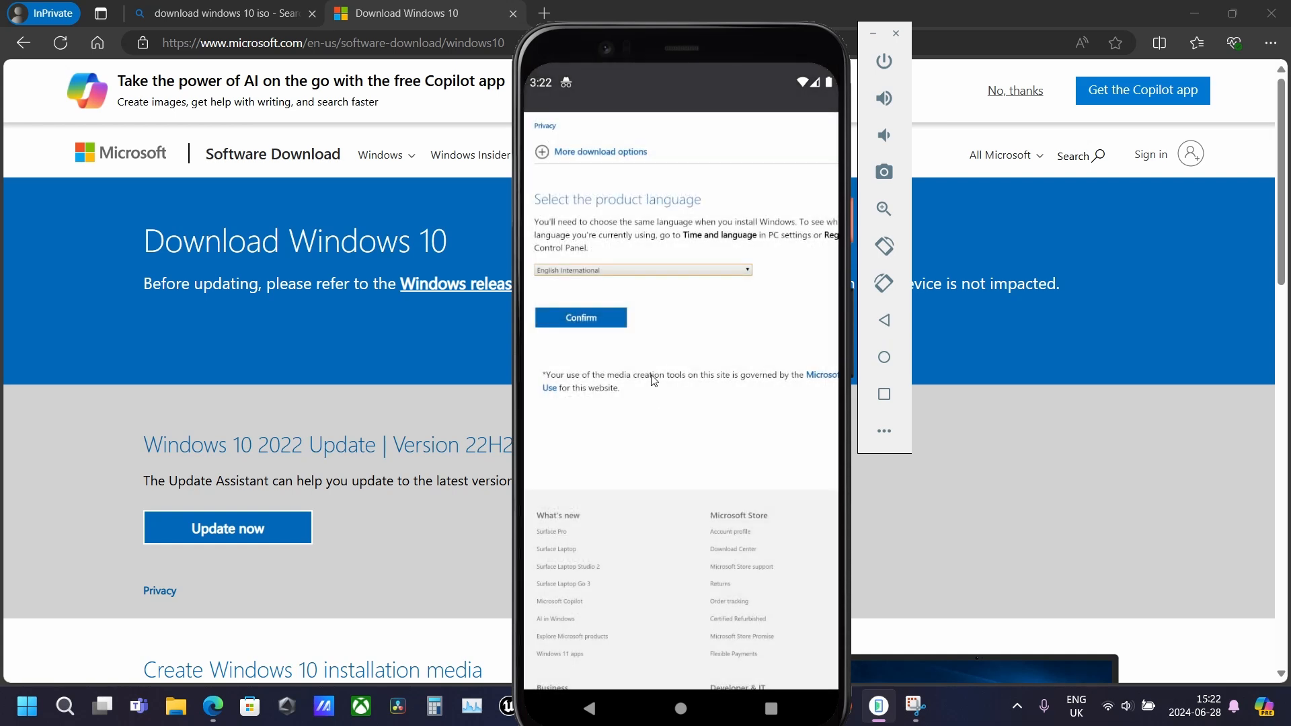
click(575, 319)
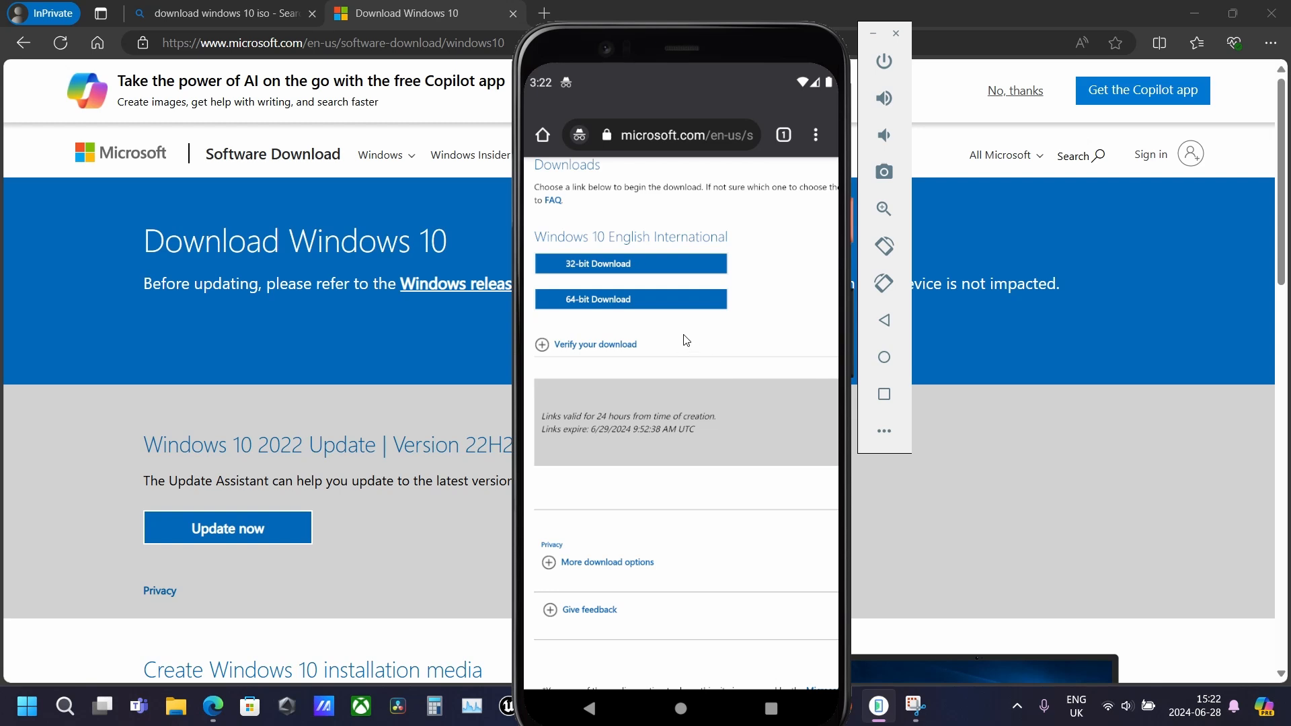
Request the 64-bit Windows 10 English International download, check the ISO's file name through to its extension, and cancel the download
scroll(684, 334, up, 3)
scroll(683, 335, down, 4)
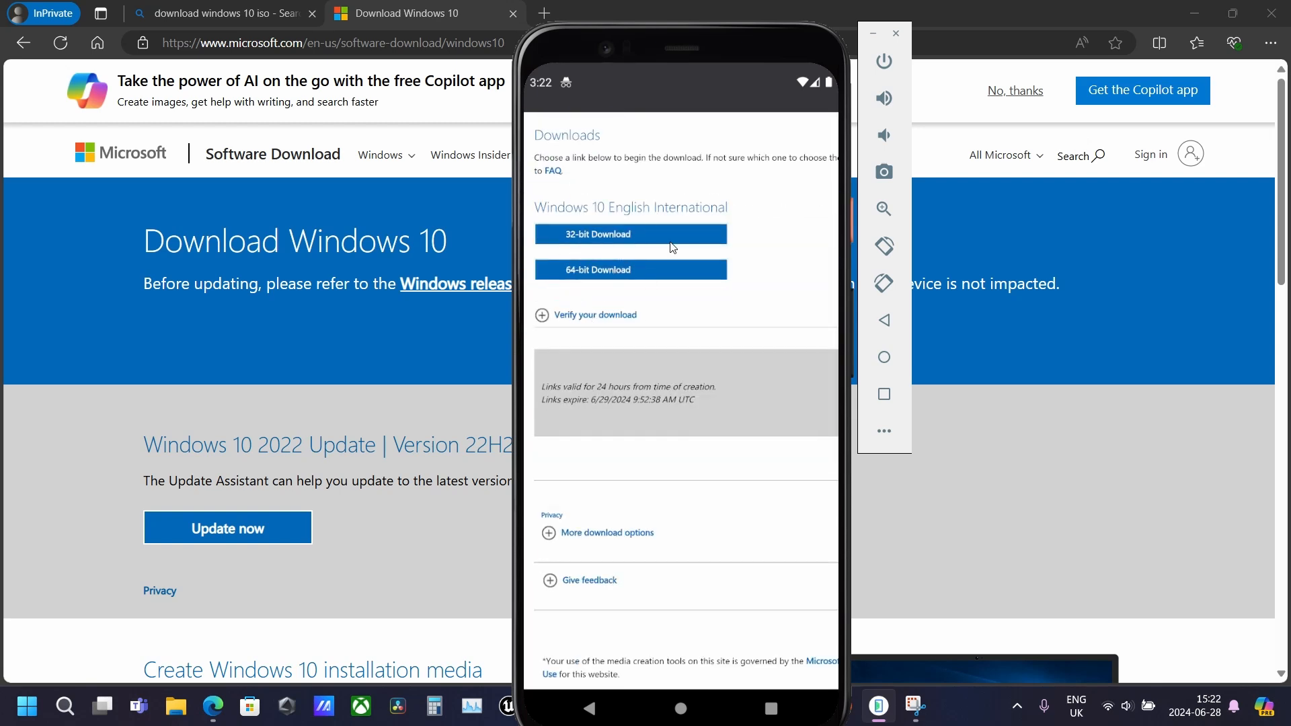
scroll(685, 240, up, 3)
scroll(694, 319, down, 3)
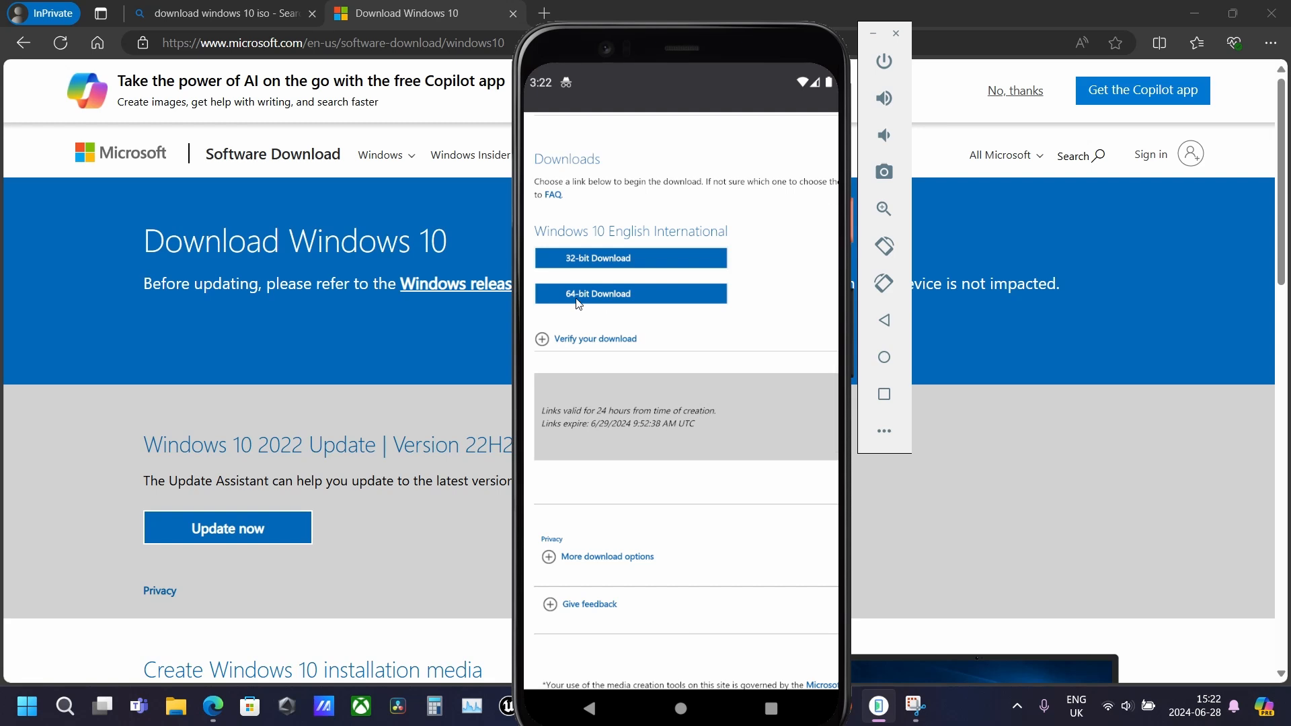
click(589, 294)
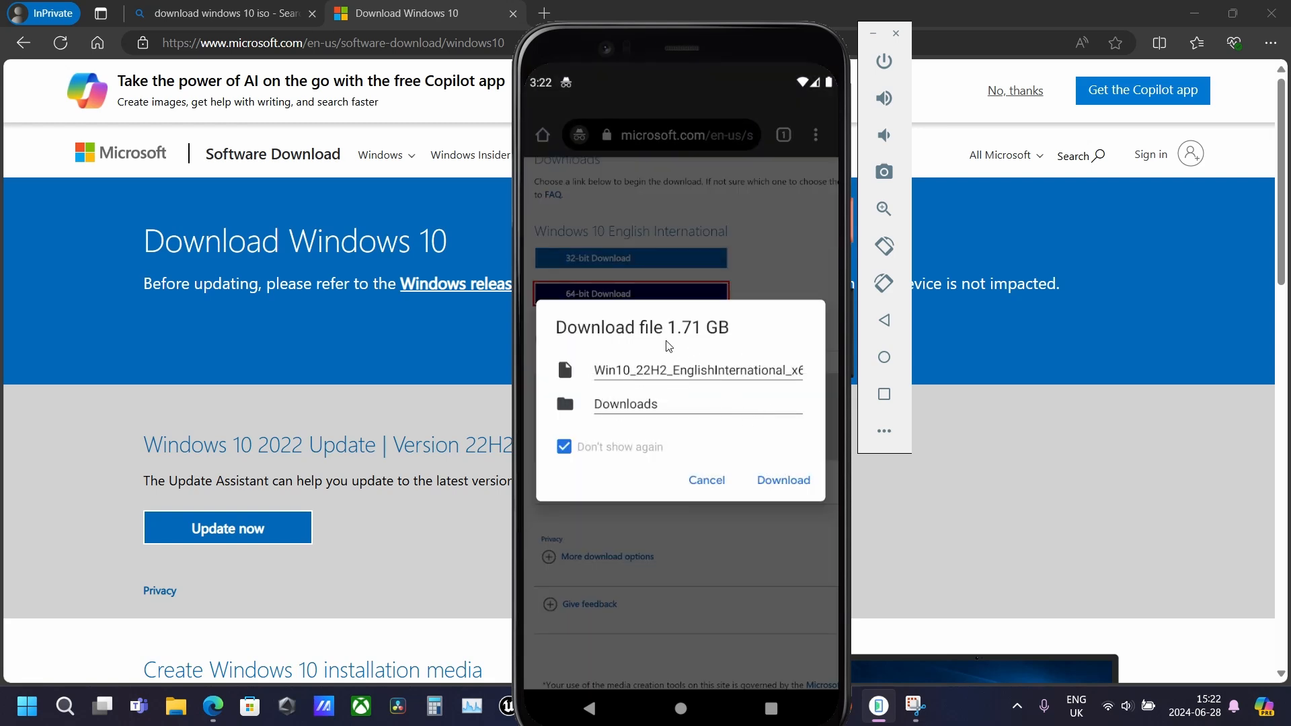
click(741, 375)
double_click(777, 369)
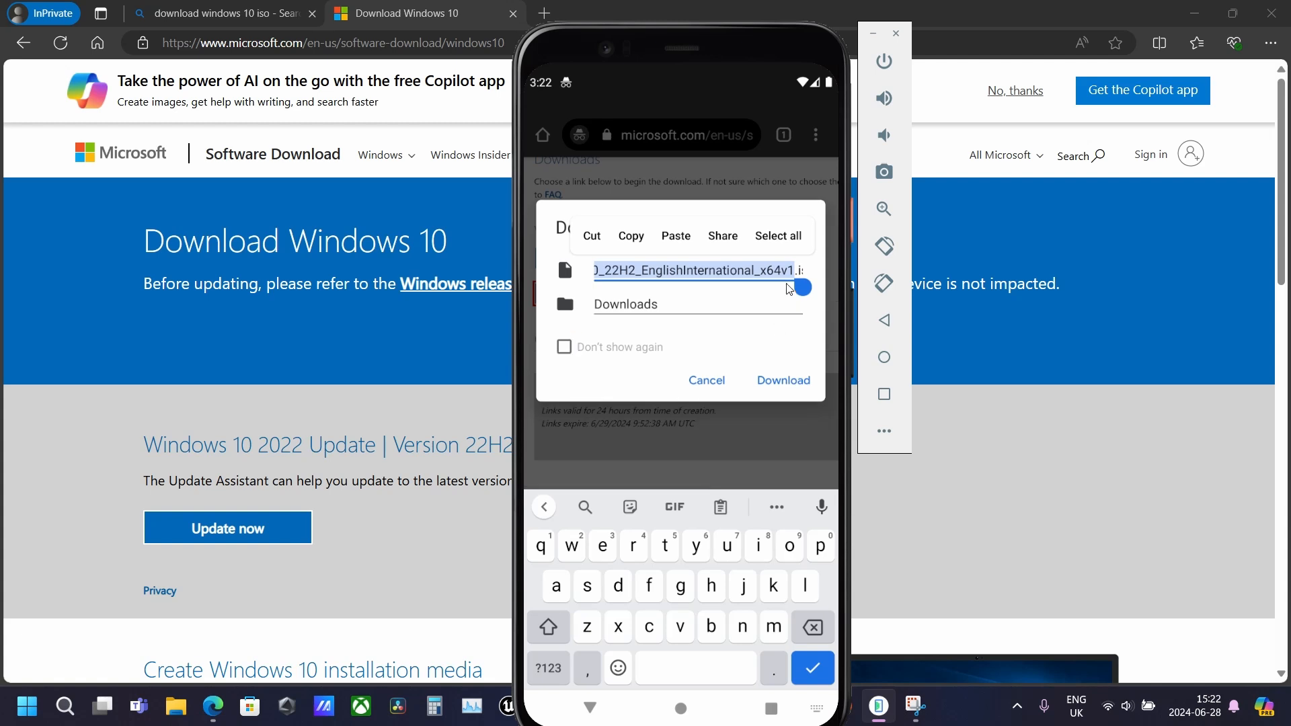
drag(778, 280, 811, 291)
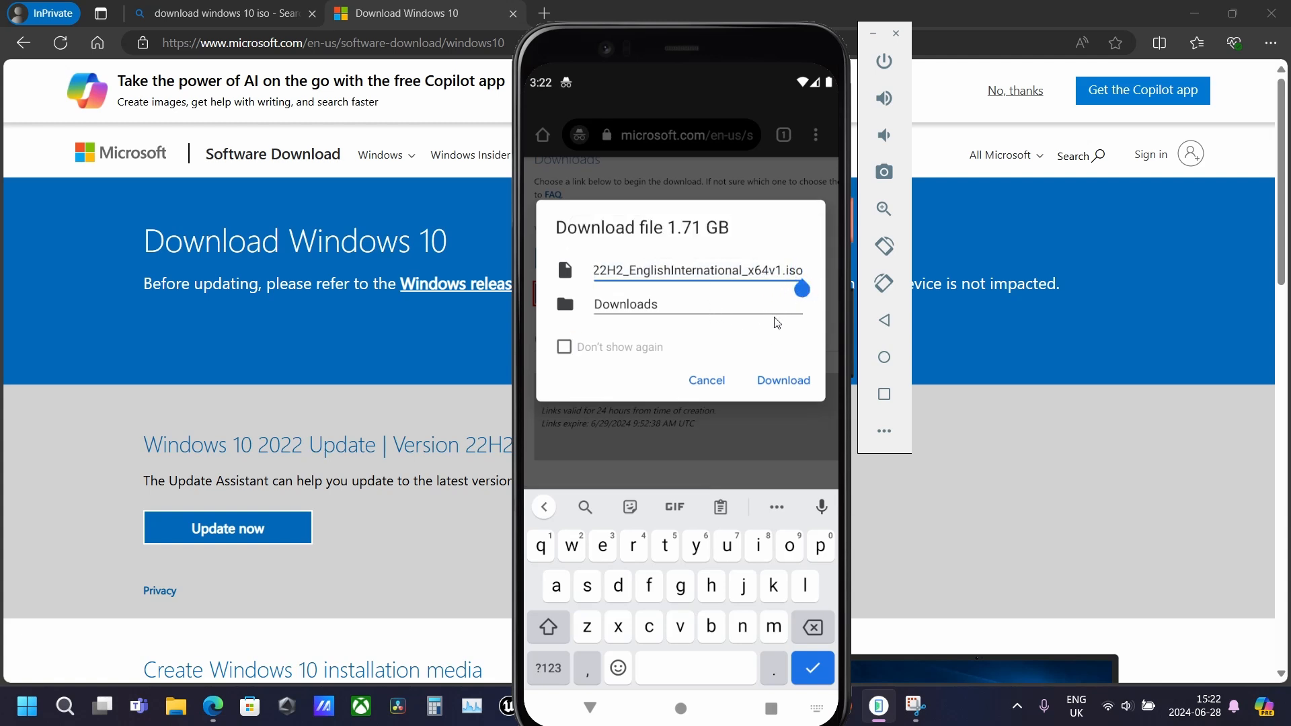
click(706, 380)
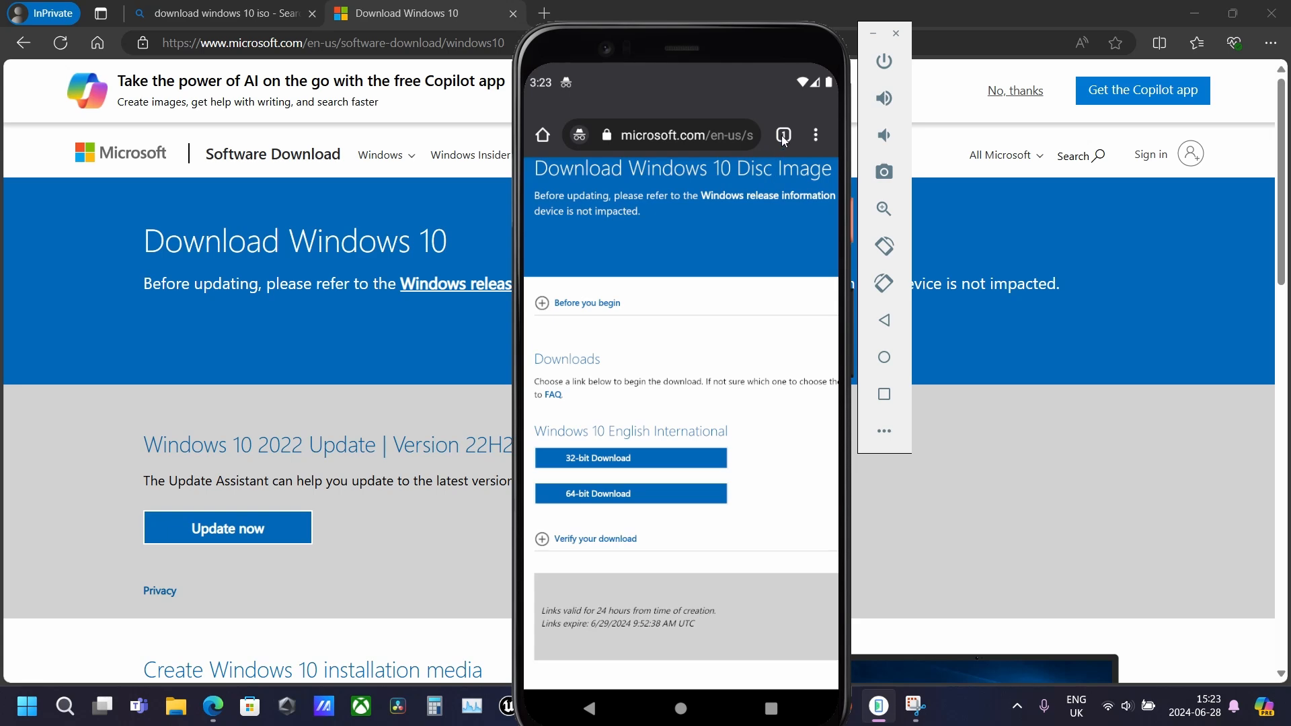
Shrink the desktop browser window, launch Oracle VM VirtualBox, and begin creating a new virtual machine
double_click(1002, 13)
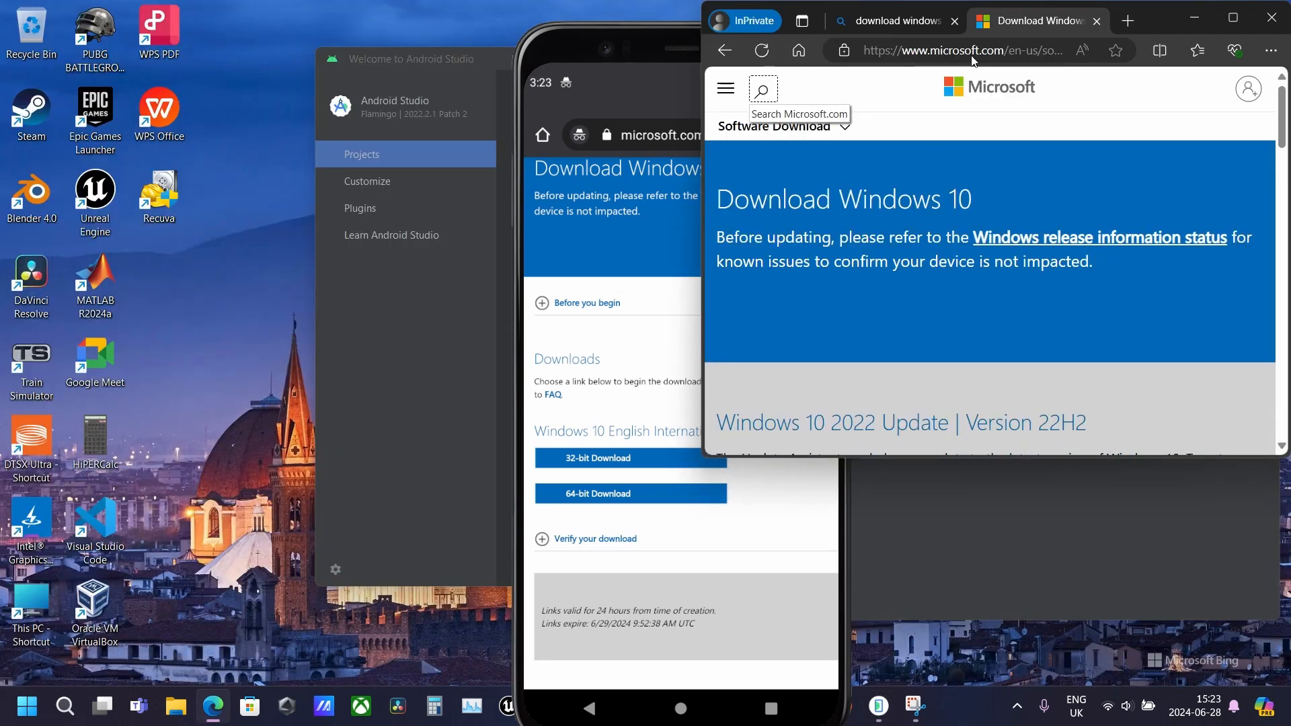
click(418, 384)
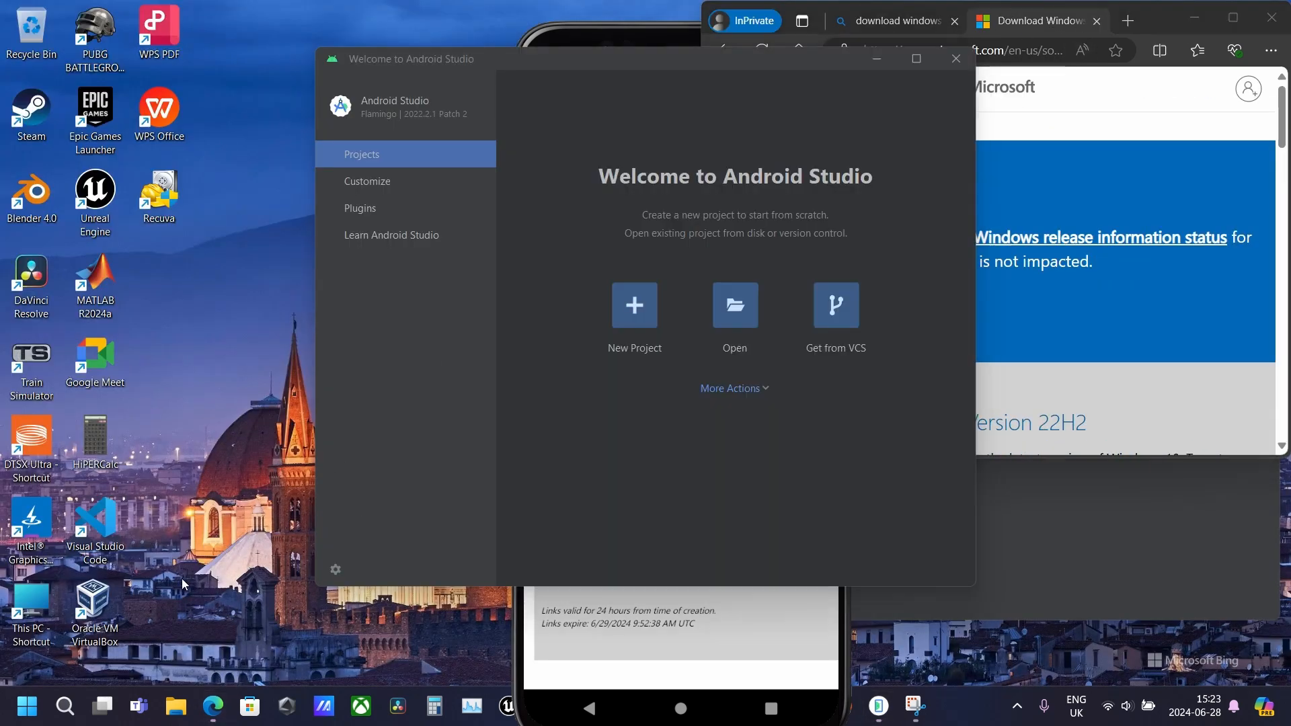
double_click(94, 605)
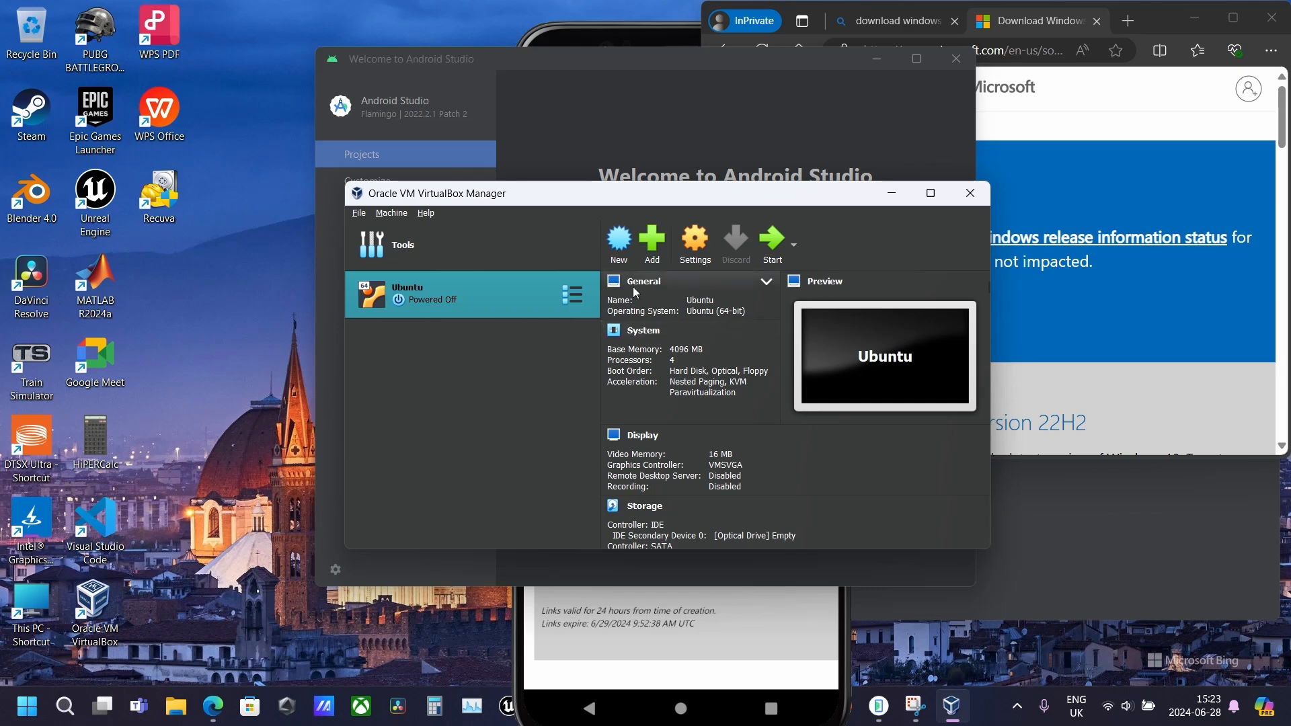
click(618, 241)
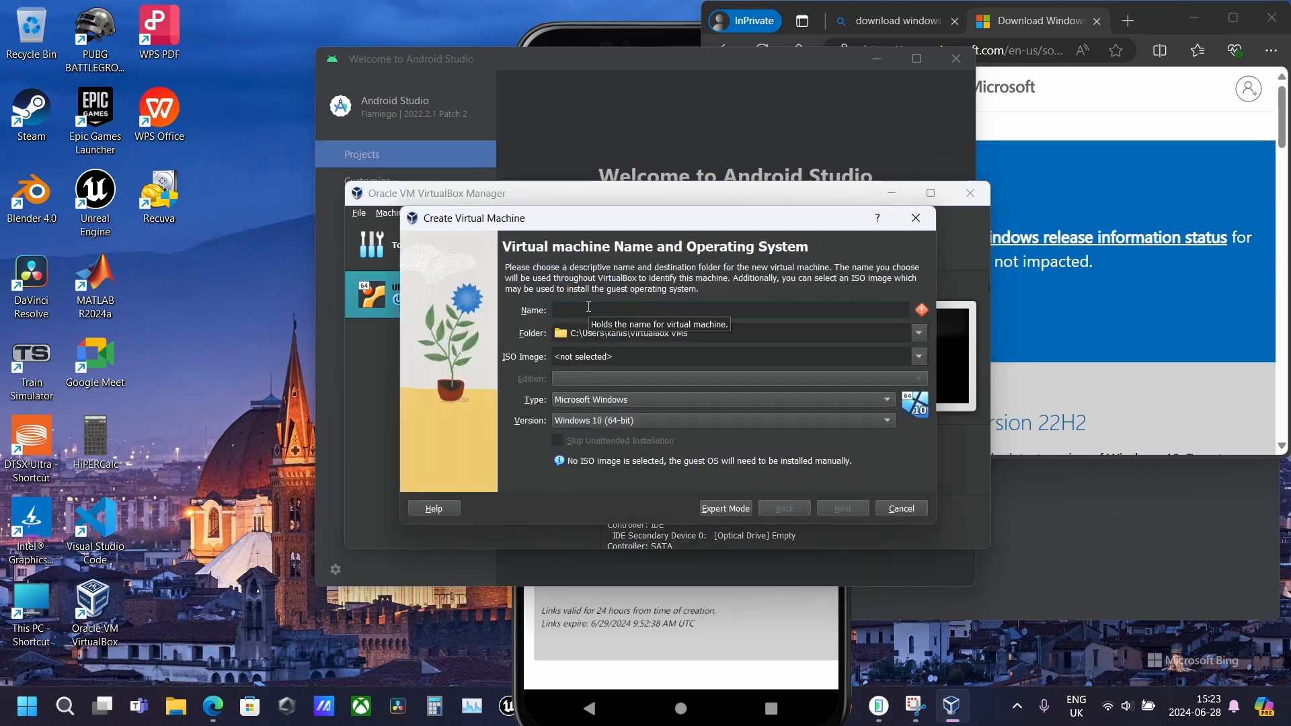
Name the virtual machine Windows 10 and select the Win10_21H2_English_x64 ISO from the D: drive's Operating Systems folder
text(Wo)
text(ndows 10)
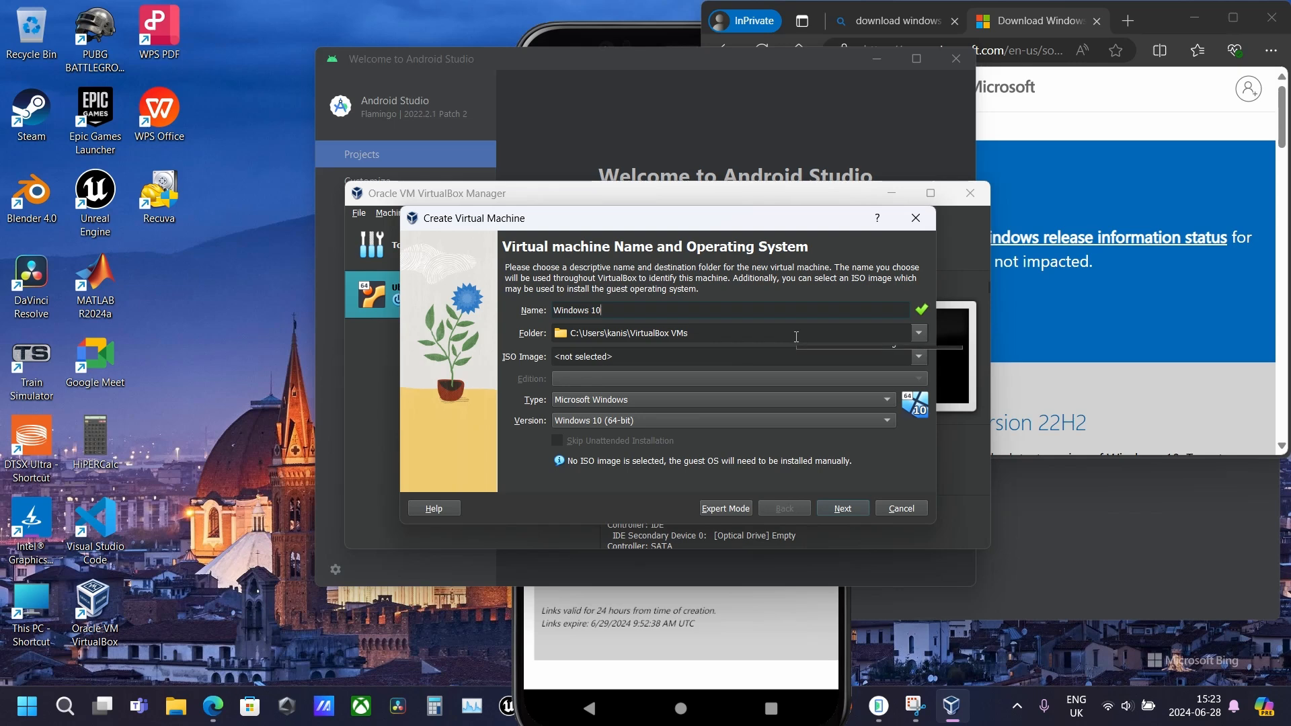
click(918, 357)
click(638, 402)
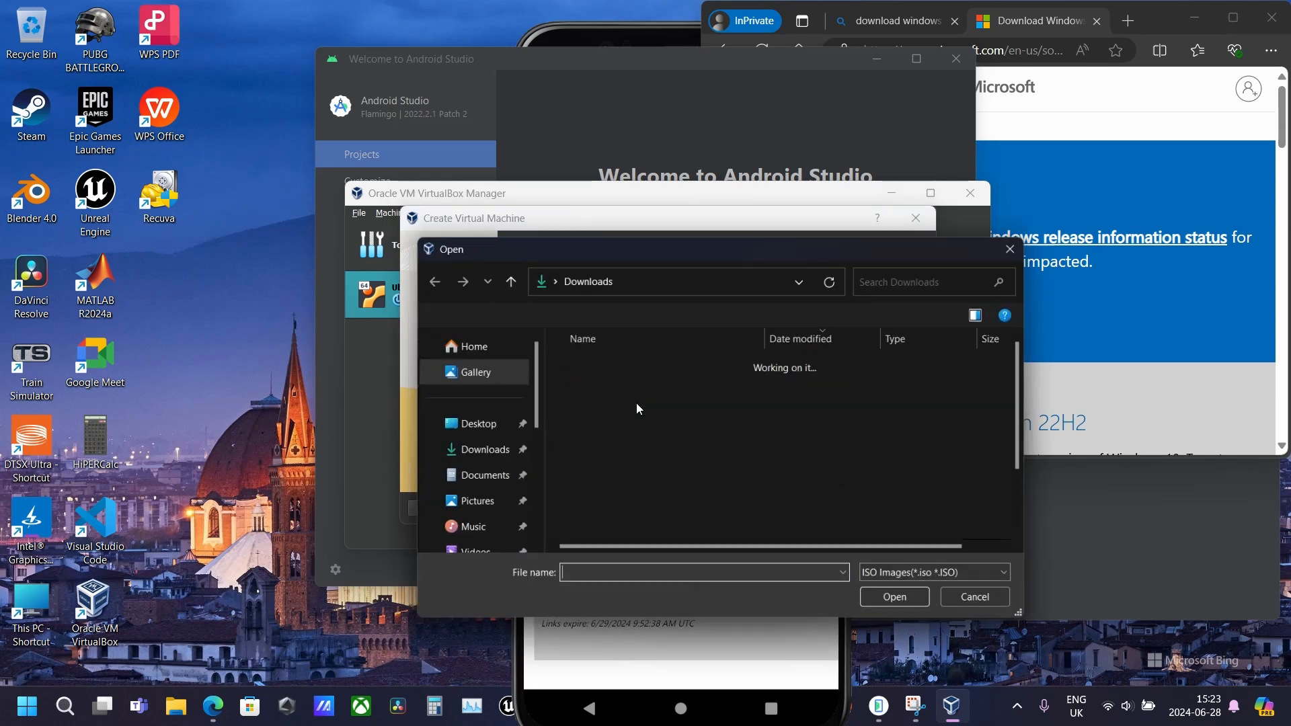
scroll(489, 501, down, 5)
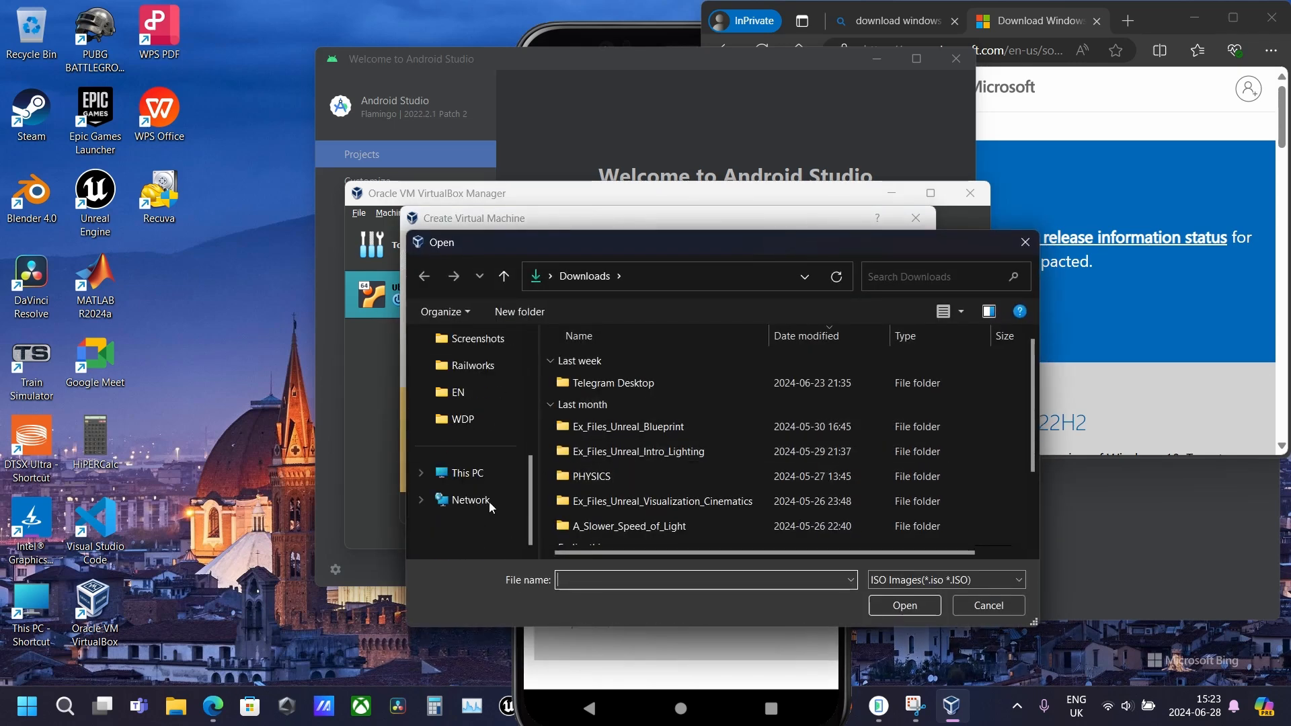
click(466, 473)
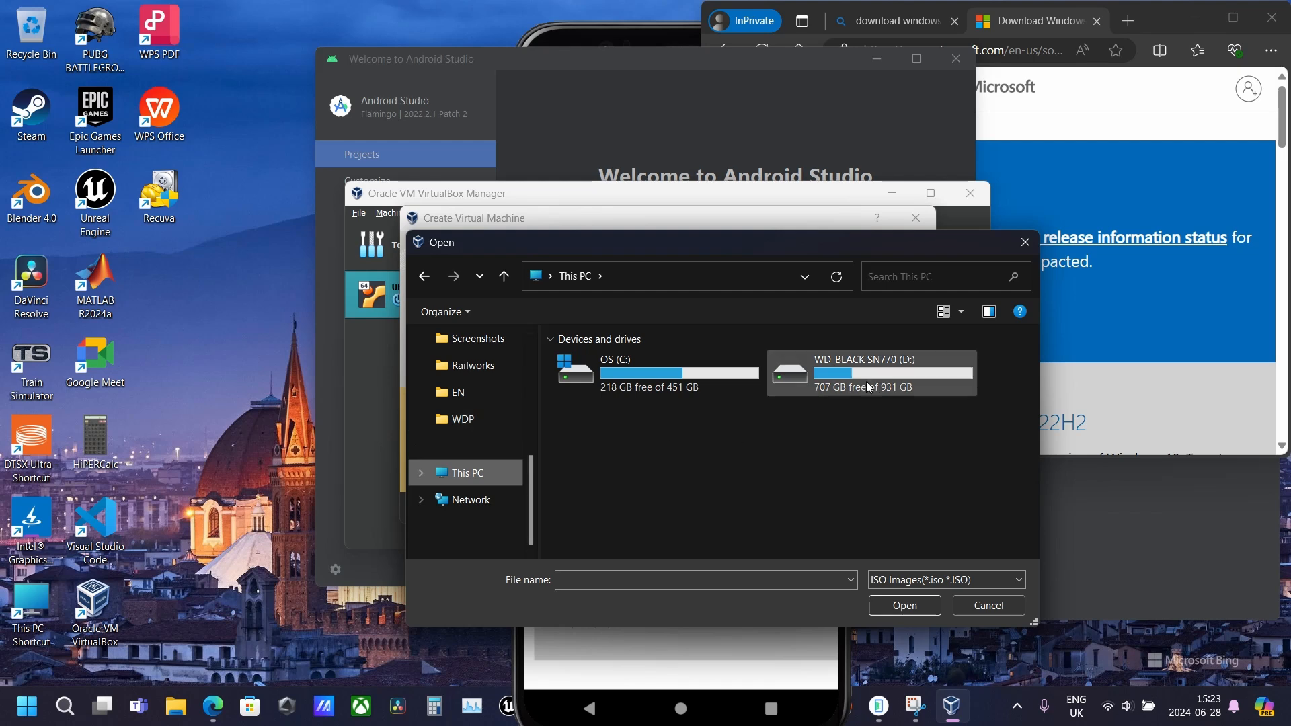
double_click(867, 387)
double_click(711, 432)
click(659, 389)
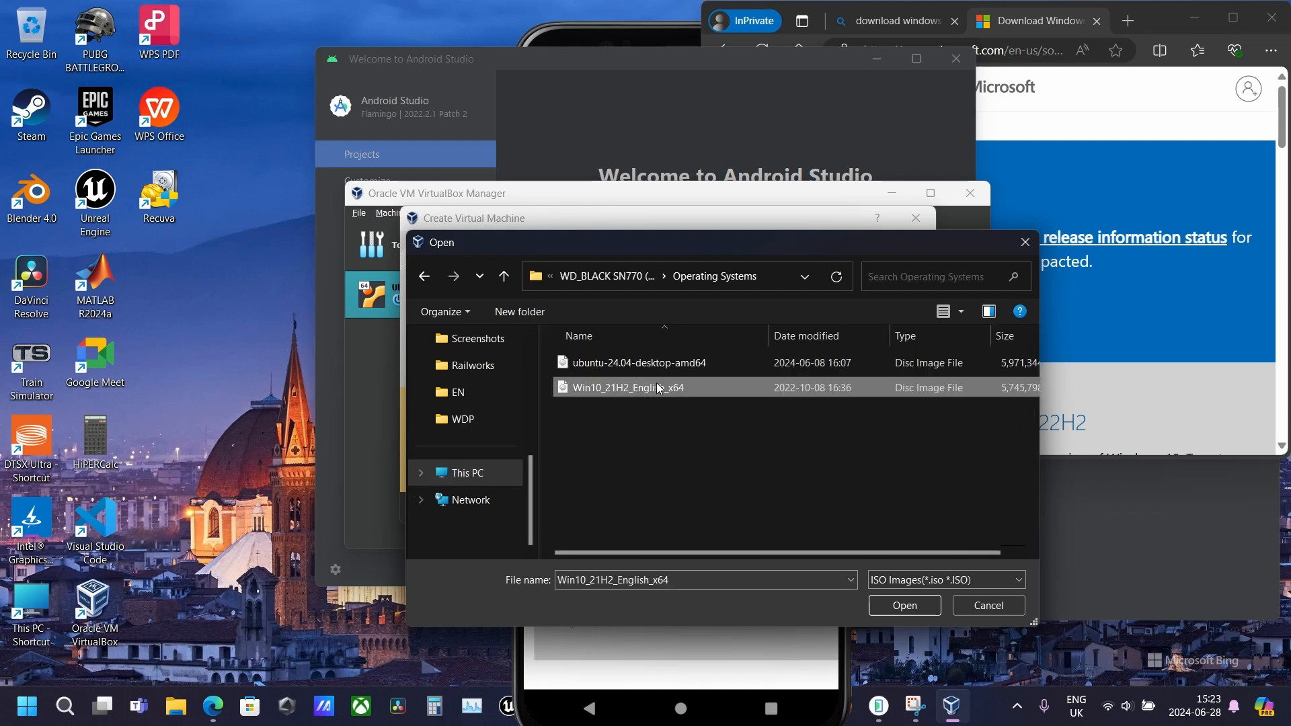
click(905, 605)
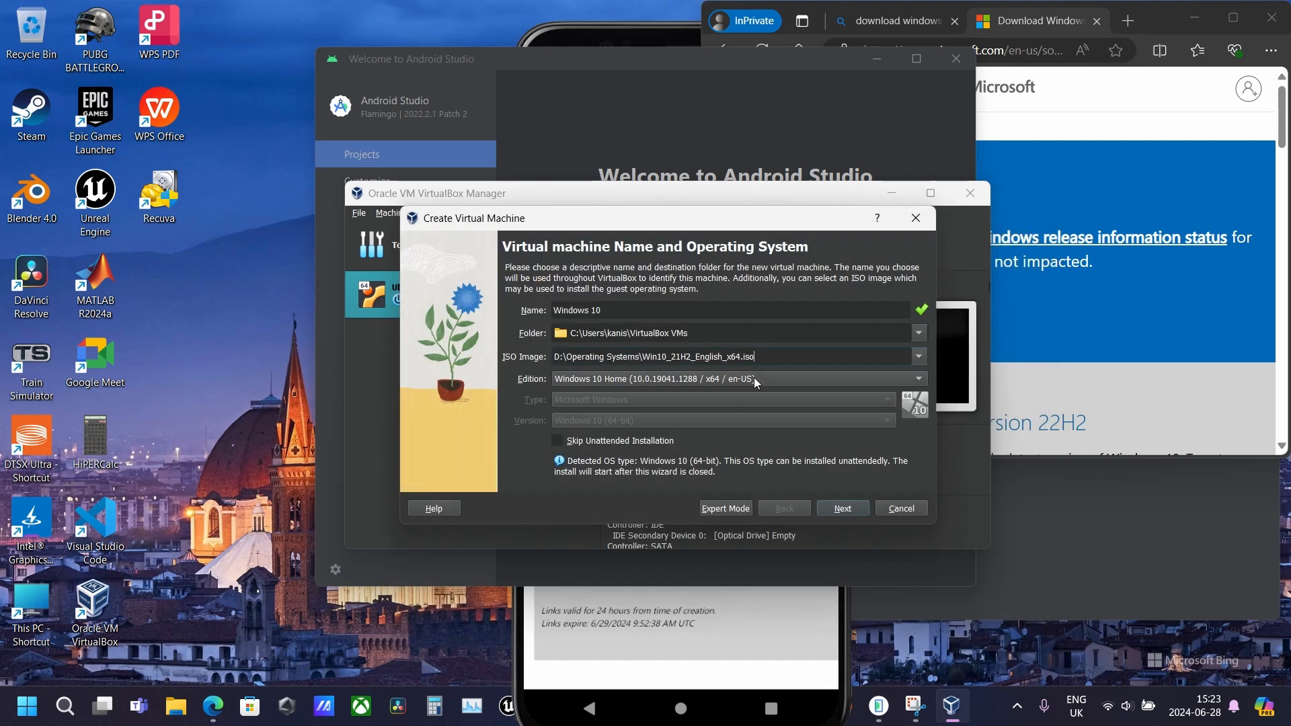
Enable Skip Unattended Installation for the new virtual machine and continue to its hardware settings
click(844, 507)
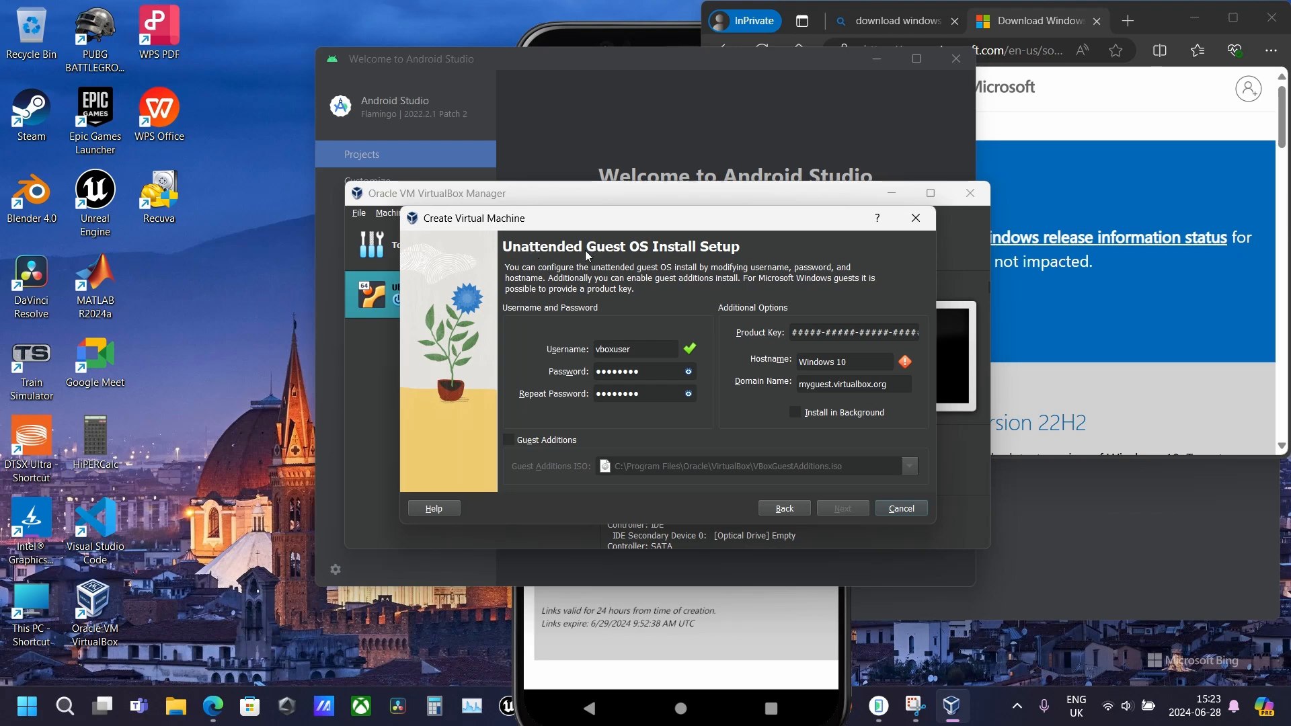
drag(702, 211, 571, 204)
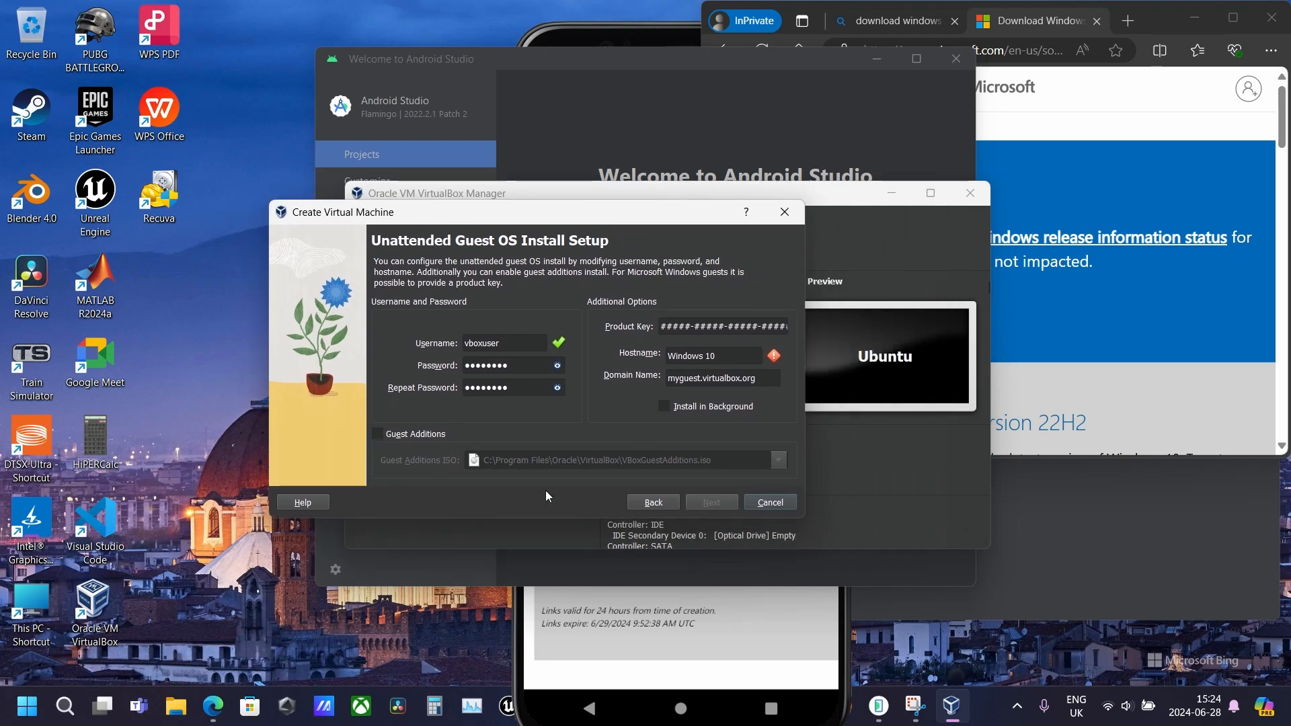
click(663, 503)
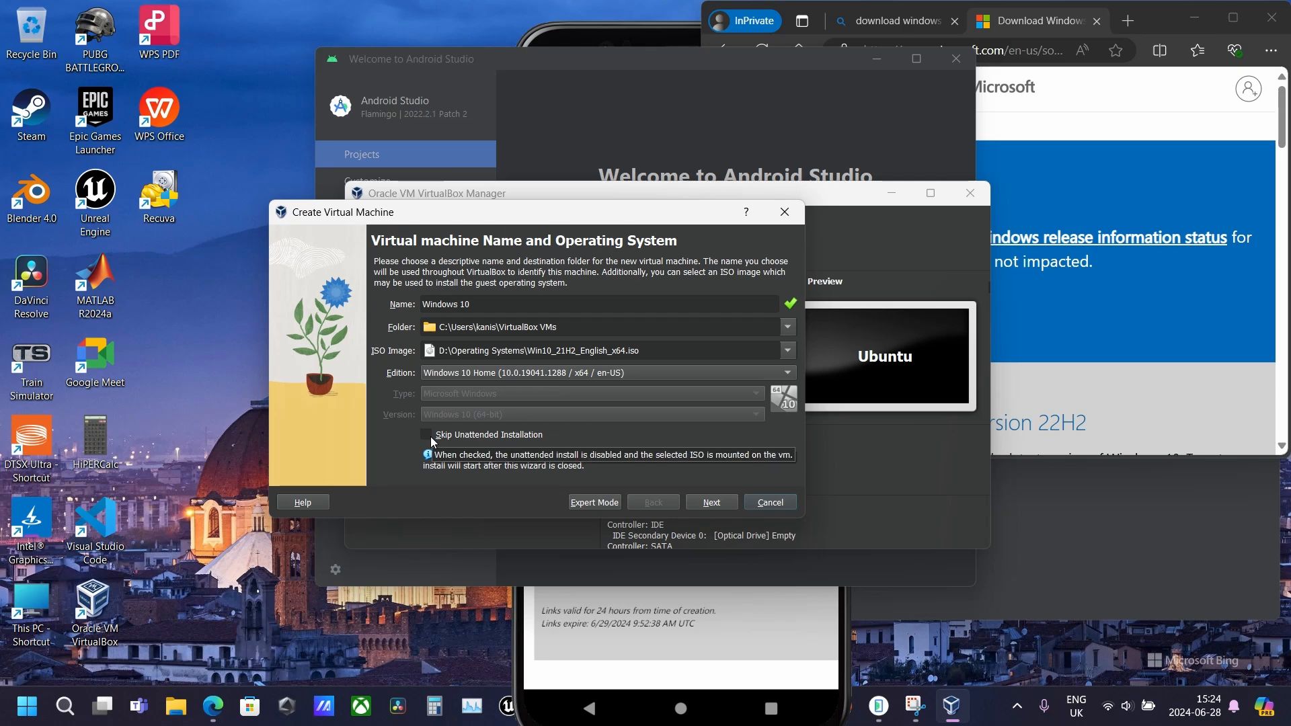
click(430, 437)
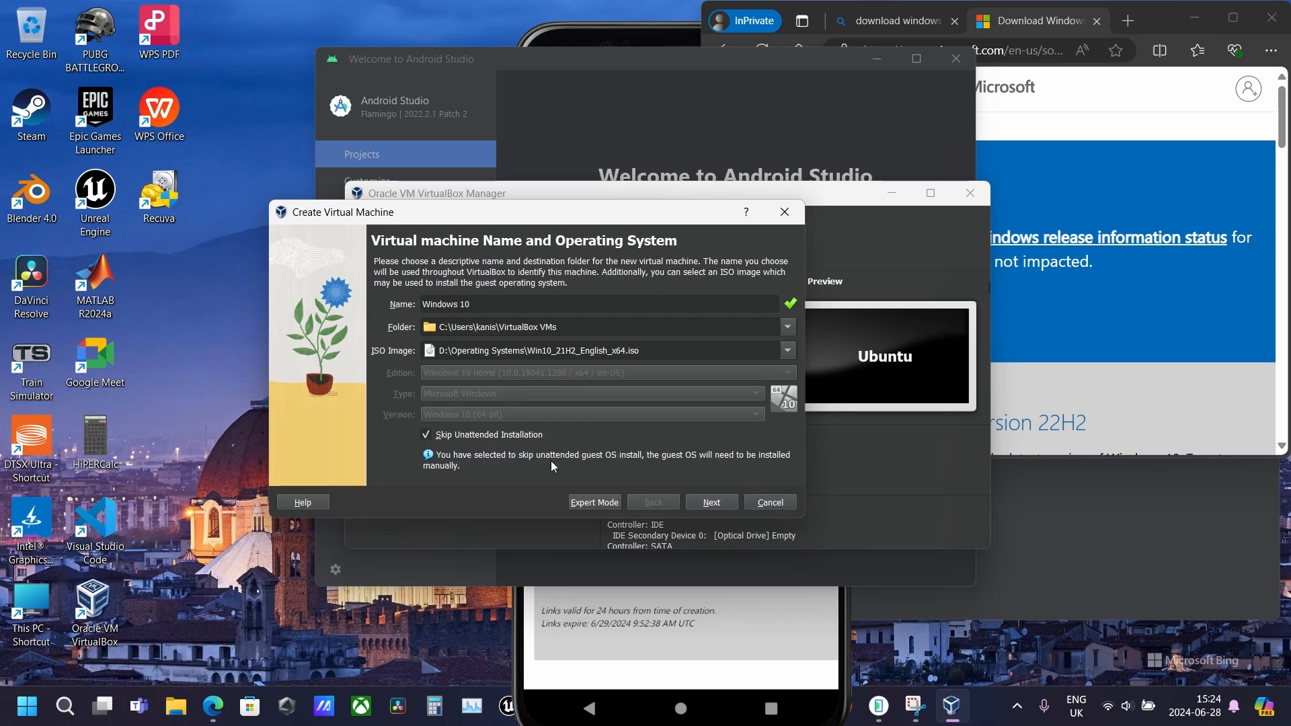
click(712, 503)
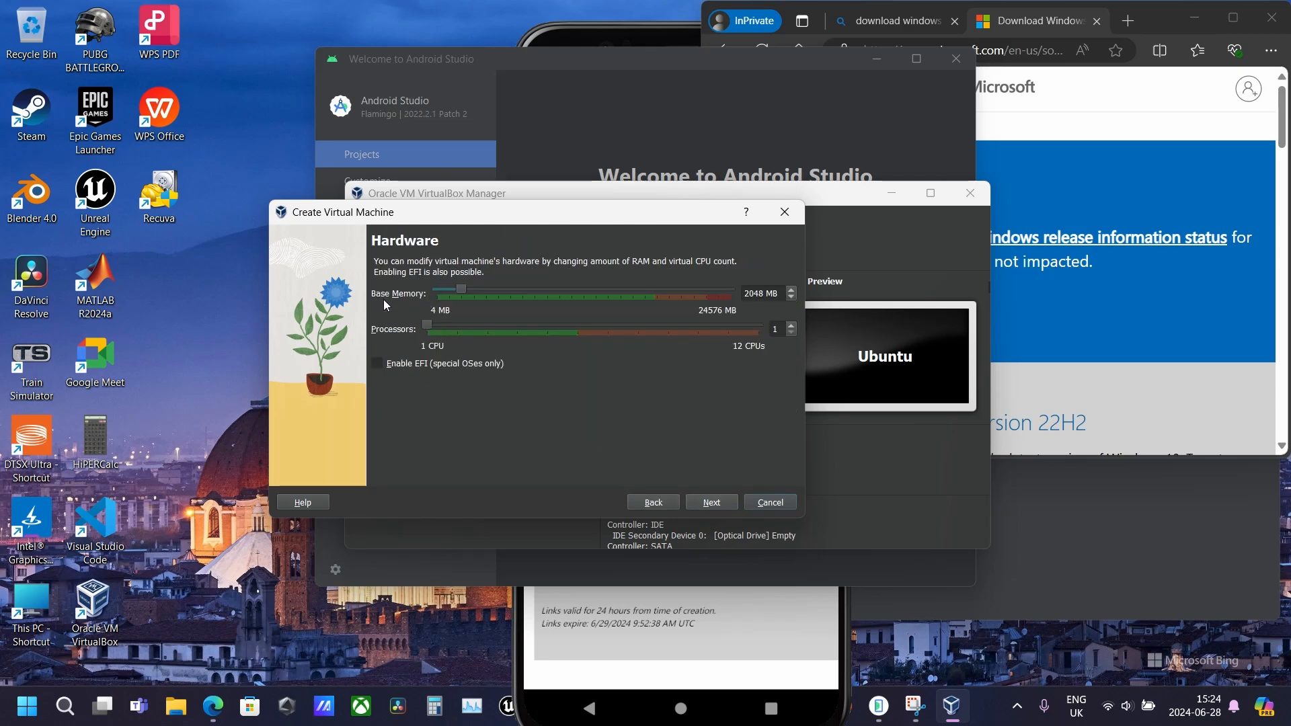
Set the virtual machine's base memory to 4096 MB and its processors to 4
drag(779, 293, 720, 304)
text(4096)
drag(429, 324, 576, 324)
click(714, 502)
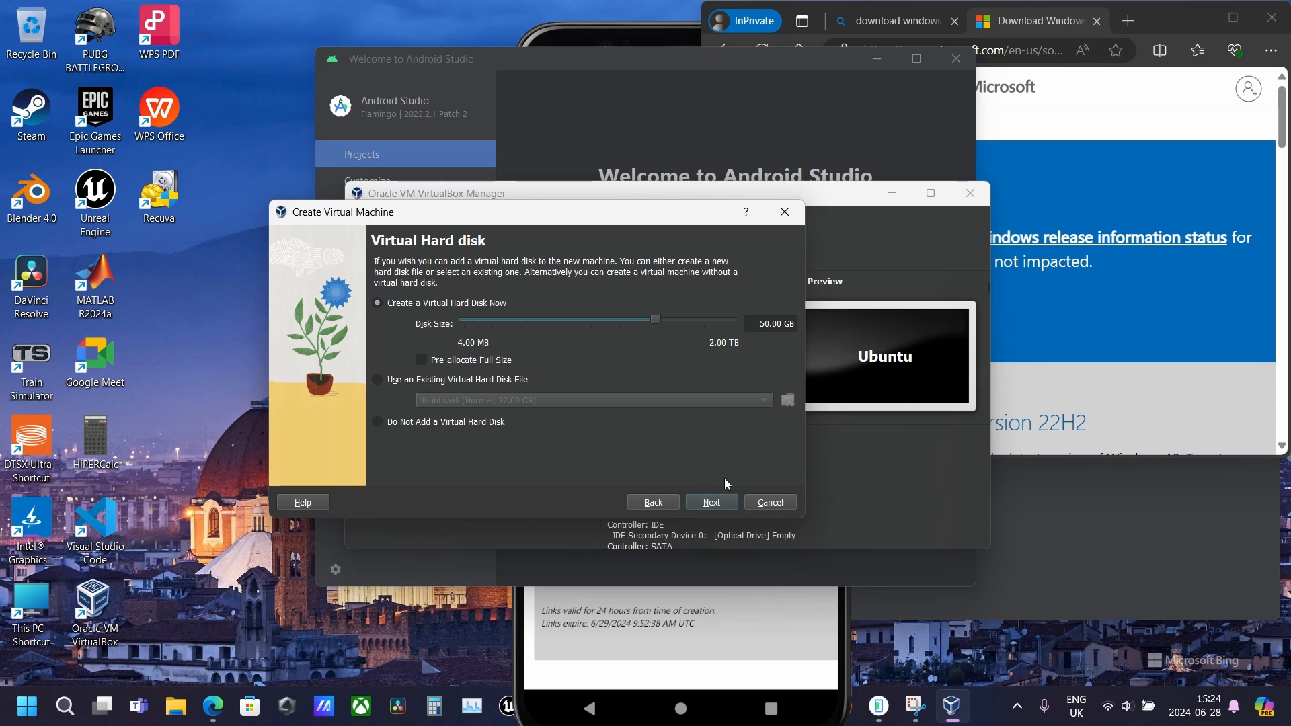
Finish creating the virtual machine with a new 50 GB virtual hard disk and start it in a maximized window
click(721, 502)
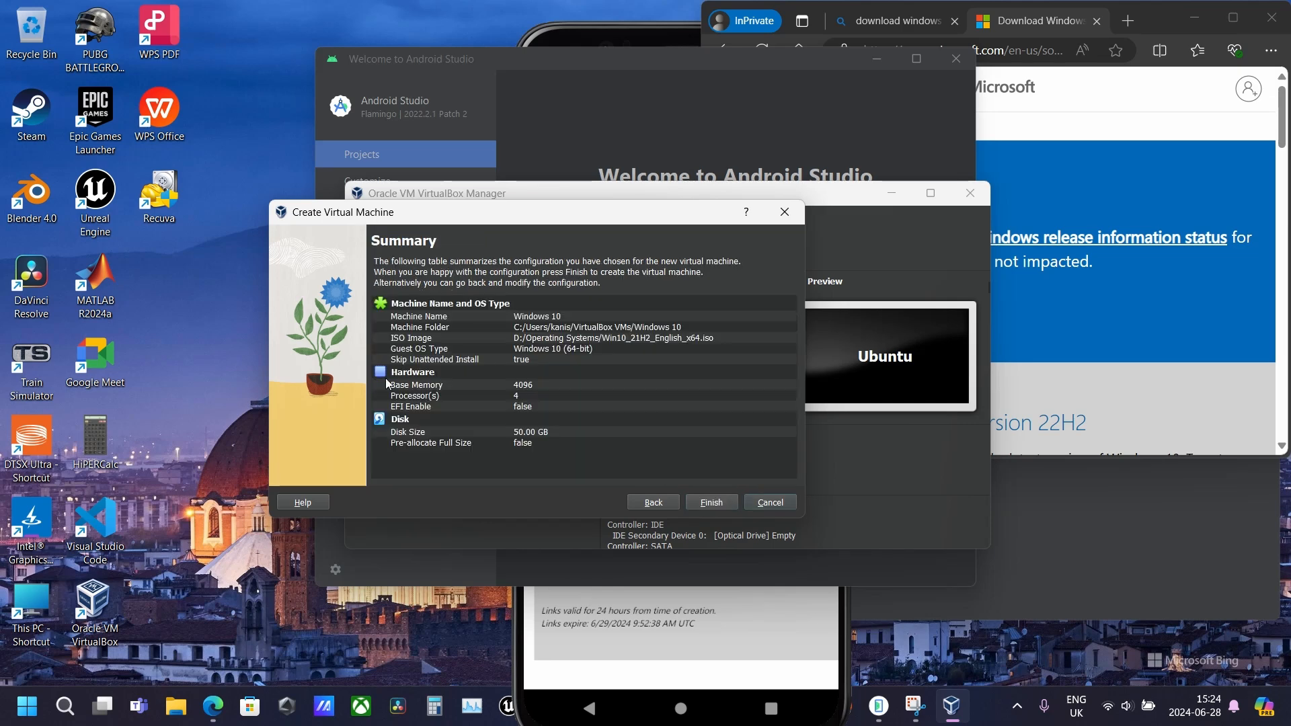
click(712, 502)
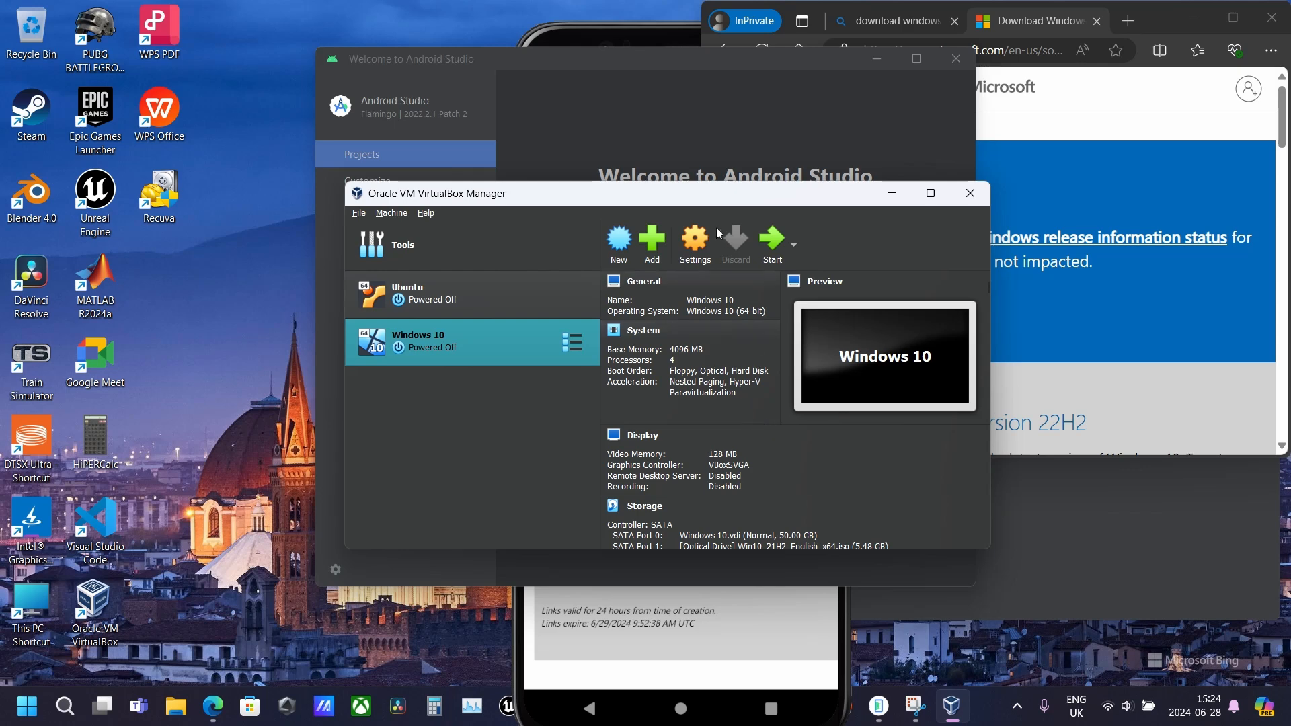
click(766, 244)
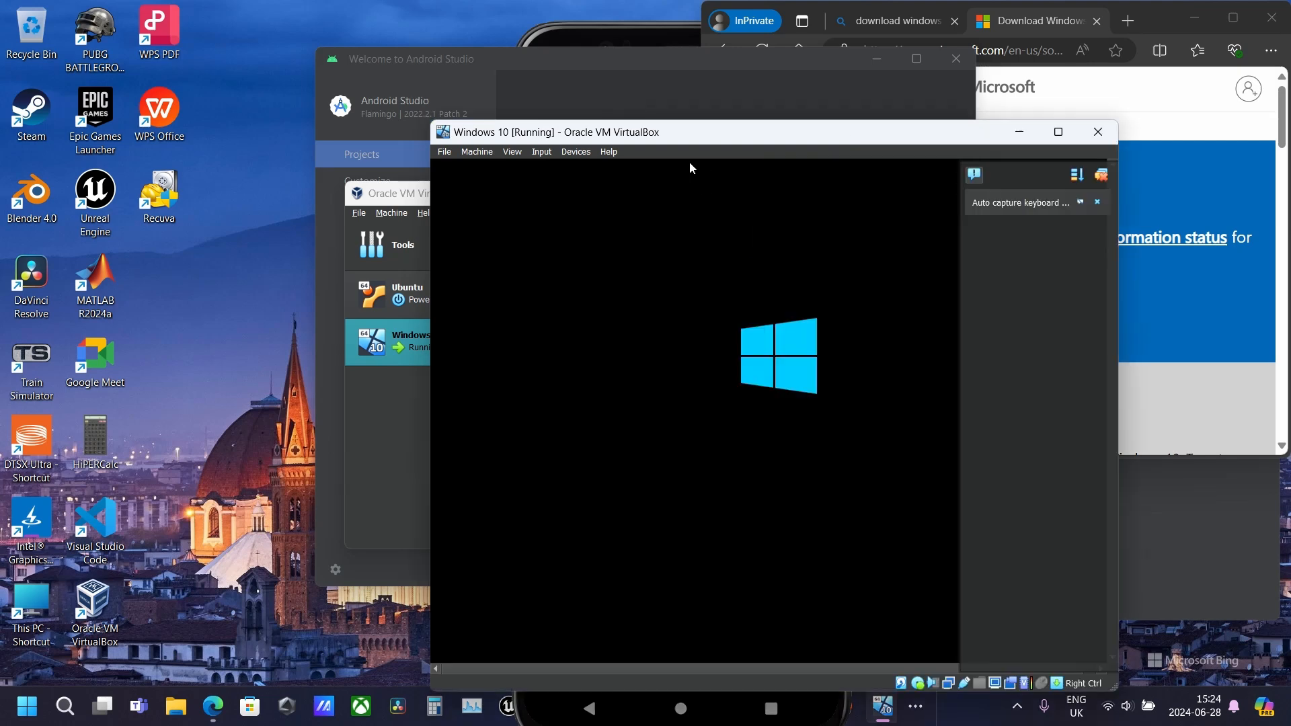
double_click(689, 160)
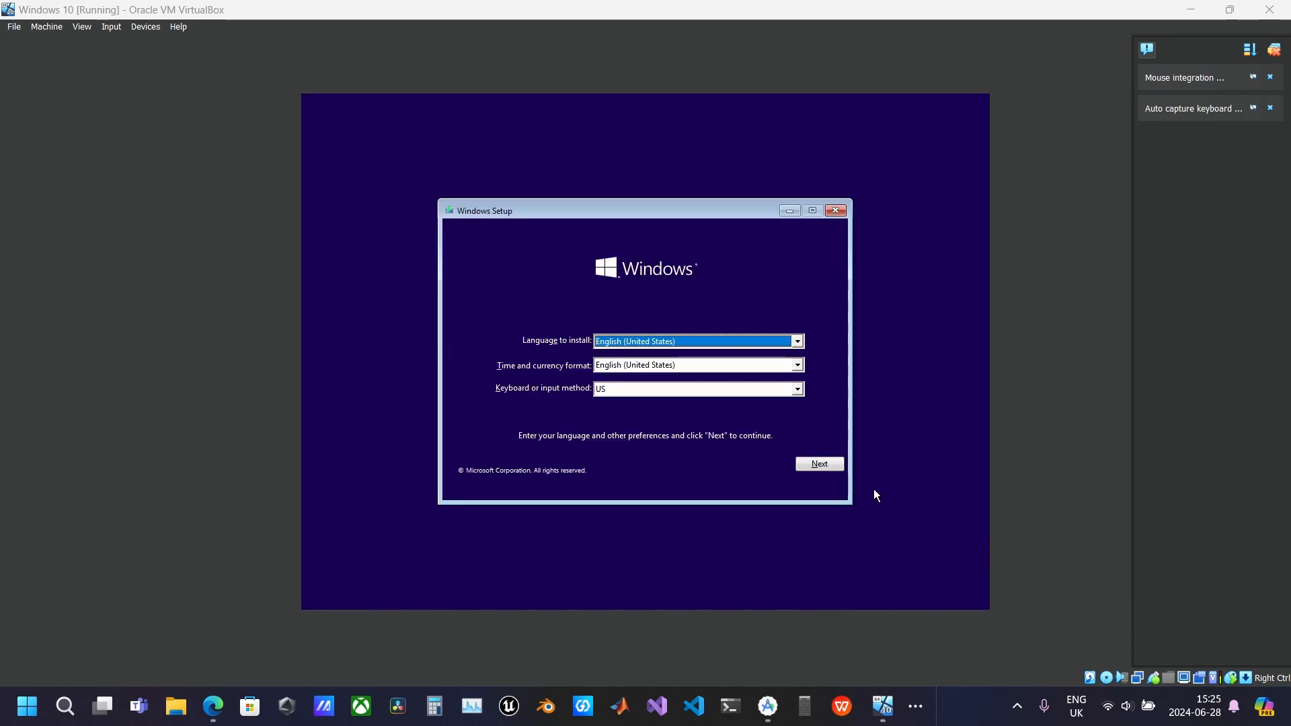
Begin the Windows installation with English (United States) and US keyboard settings, and continue without a product key
click(824, 462)
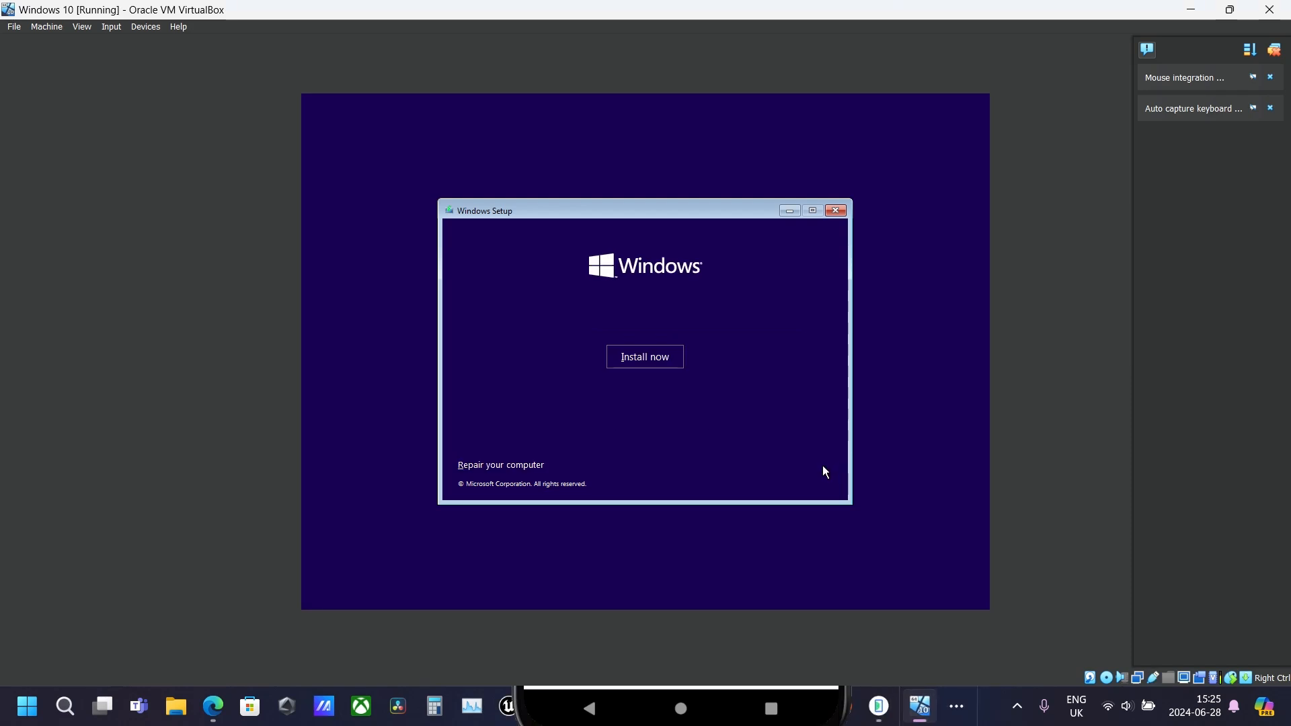
click(642, 363)
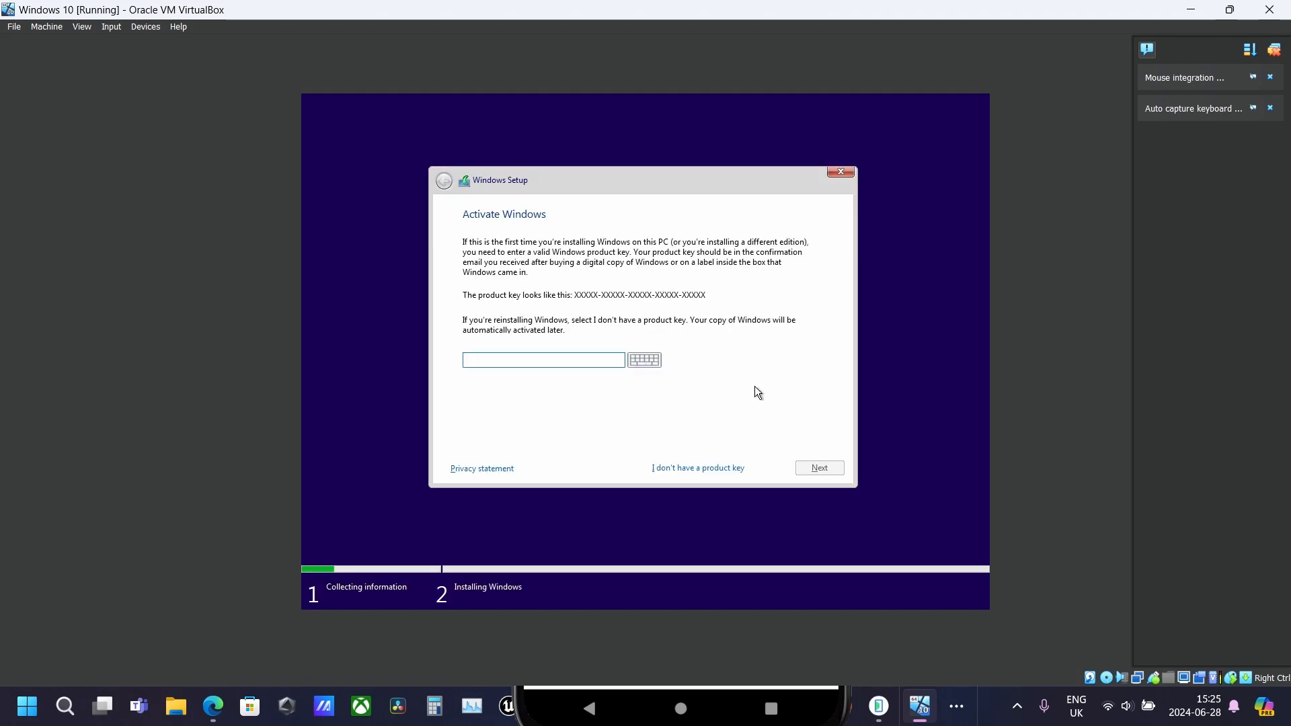
click(681, 466)
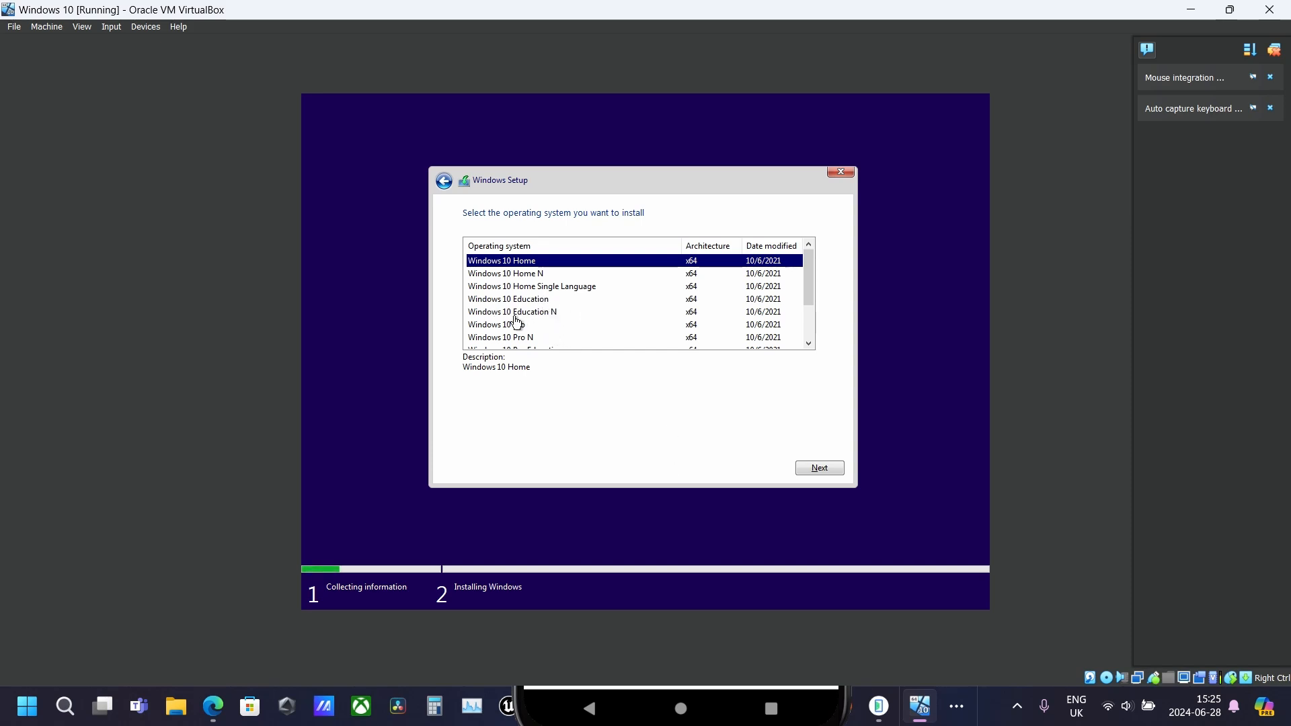
Choose Windows 10 Pro as the operating system to install and confirm it
scroll(517, 321, down, 2)
scroll(517, 321, up, 2)
click(519, 324)
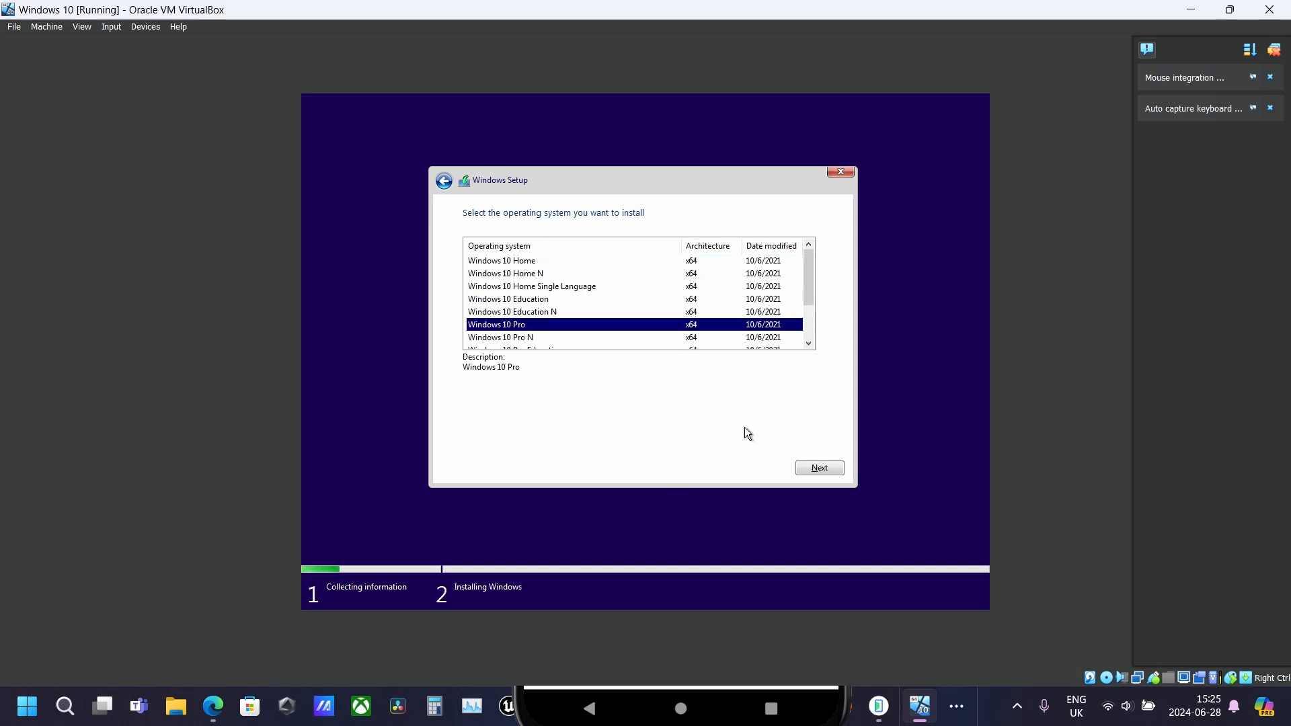
scroll(648, 338, down, 2)
scroll(597, 323, up, 2)
click(817, 468)
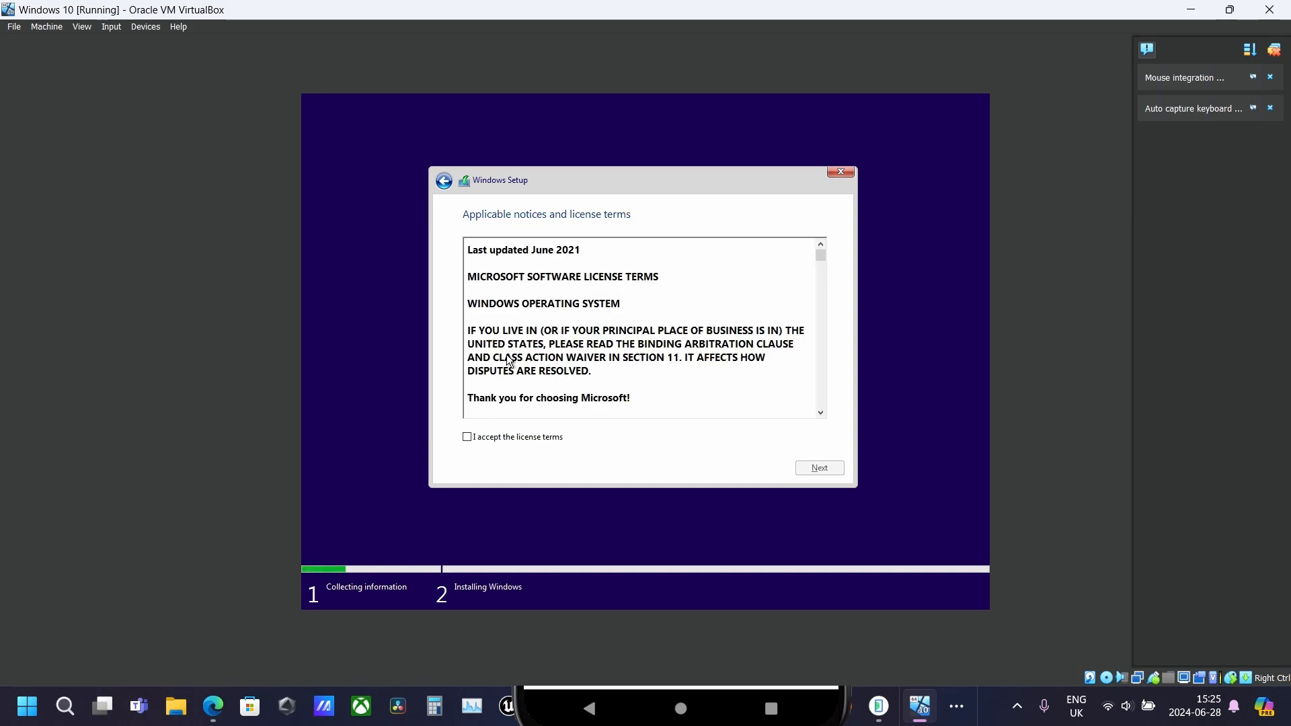
Accept the Windows license terms and choose the Custom: Install Windows only (advanced) installation type
click(511, 437)
click(819, 467)
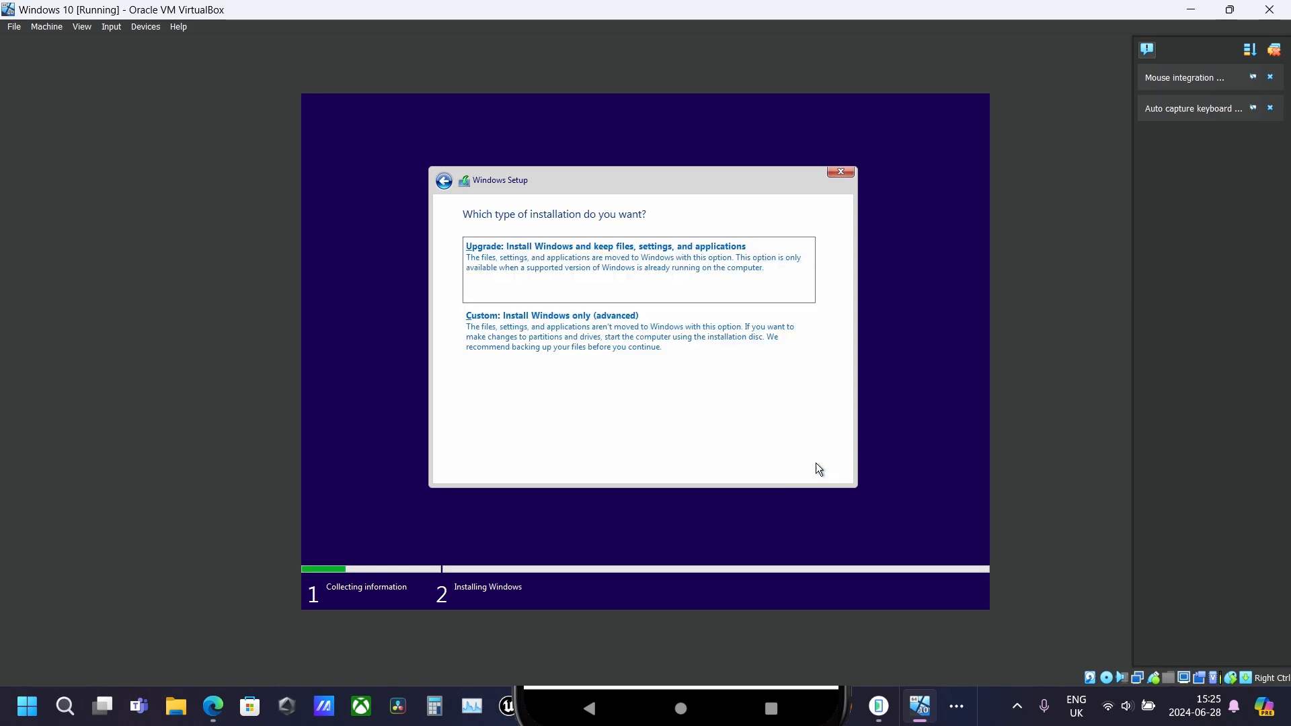
click(517, 323)
click(599, 317)
Create a 51200 MB partition in Drive 0's unallocated space and start installing Windows on the primary partition
click(627, 272)
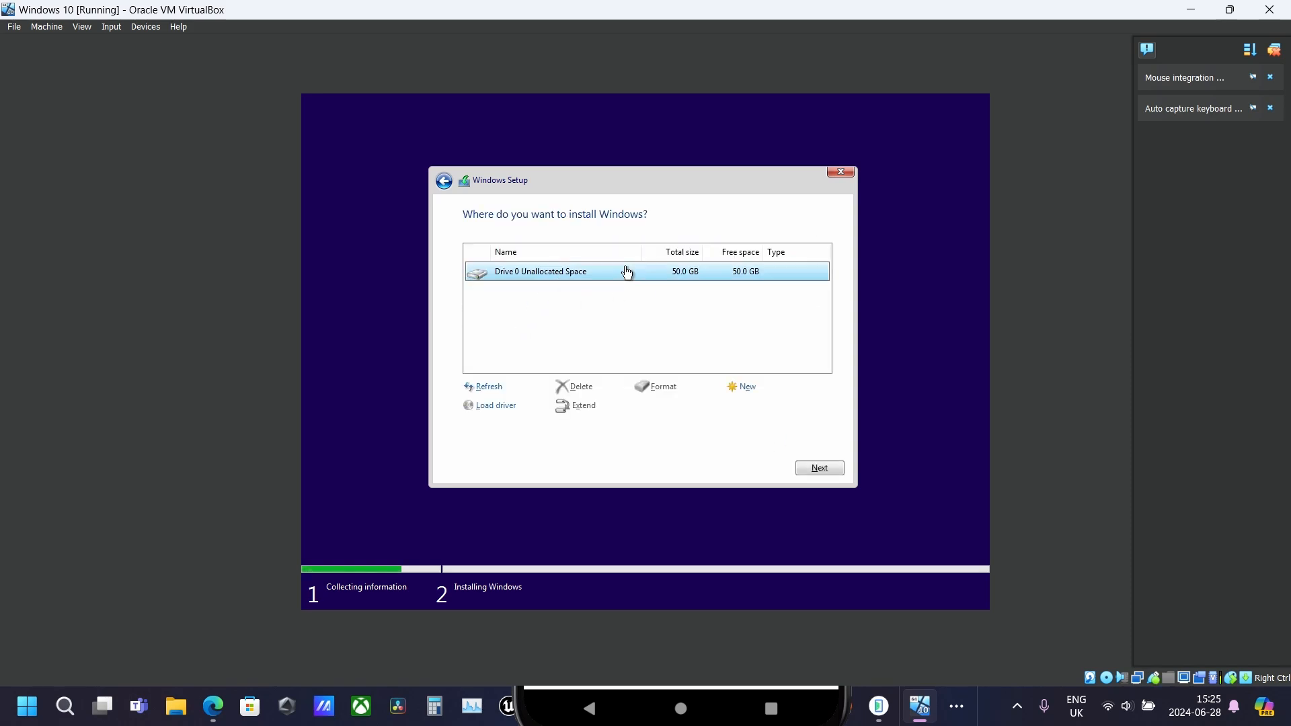
click(751, 397)
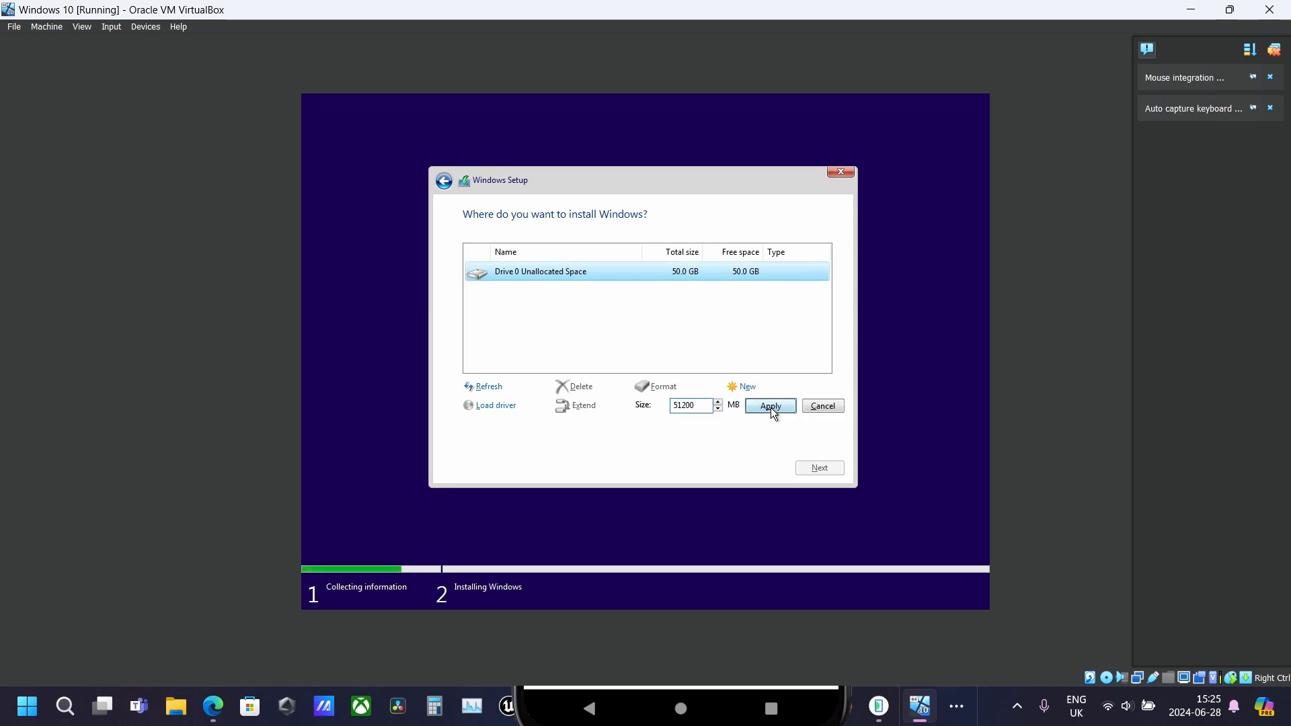
click(771, 408)
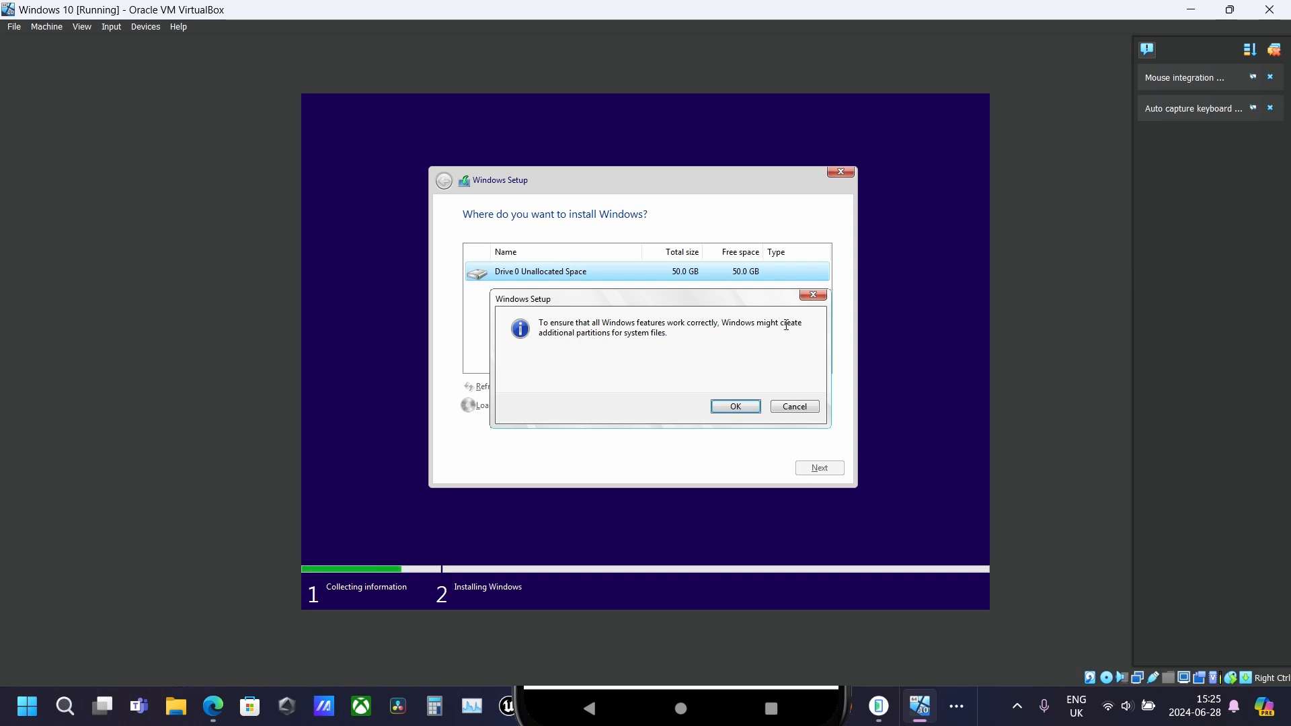
click(734, 406)
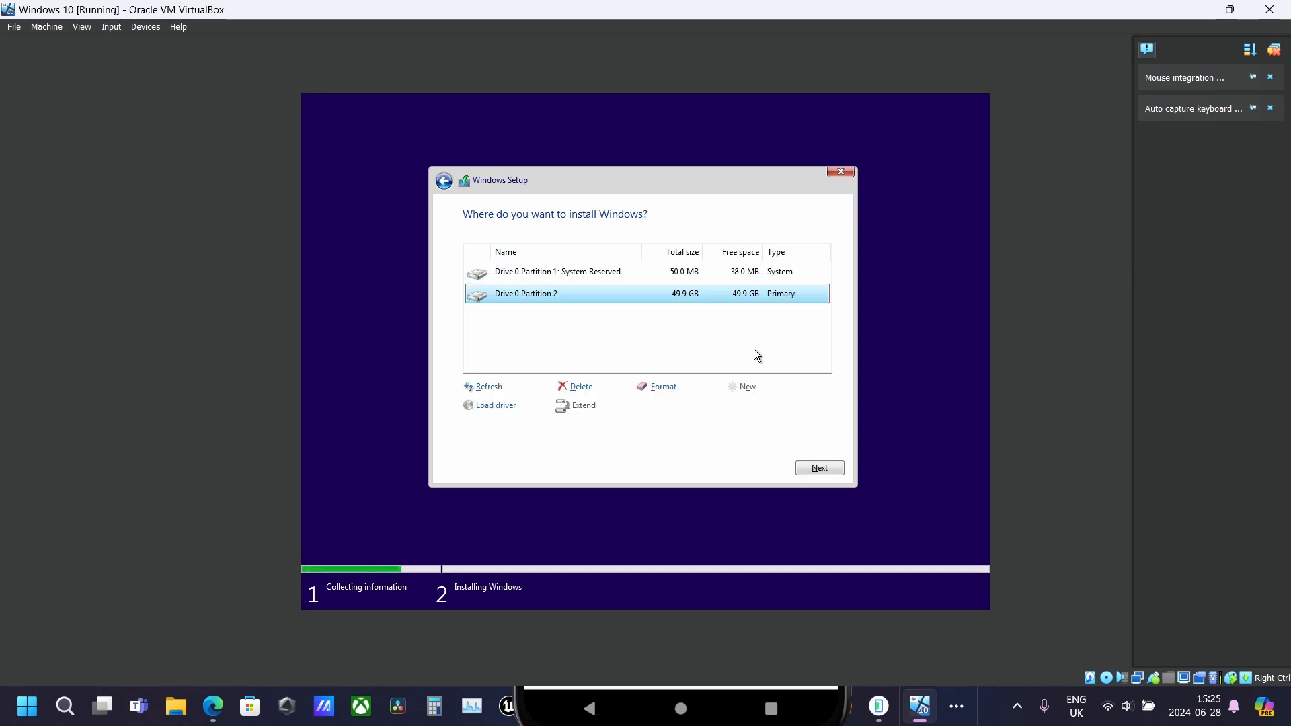
click(817, 472)
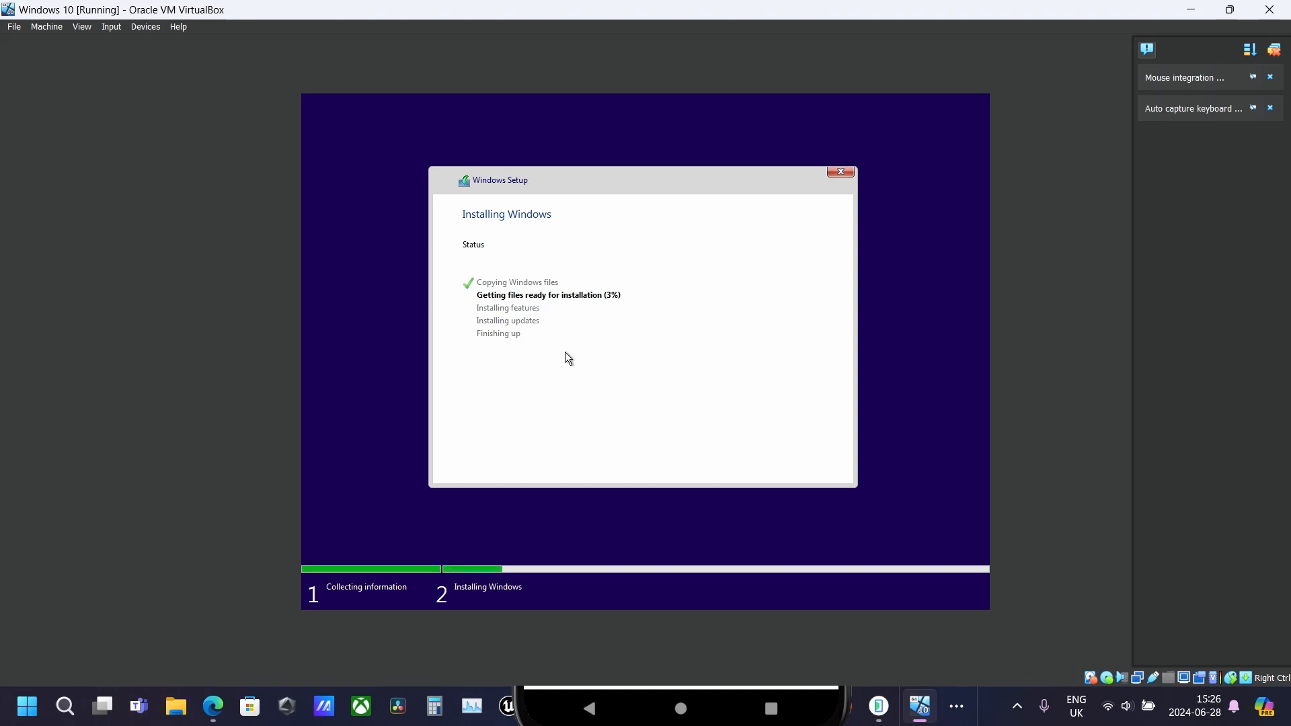
Switch to the host's Task Manager and examine its CPU performance graphs beside the running Windows installation
key(ctrl+shift+Escape)
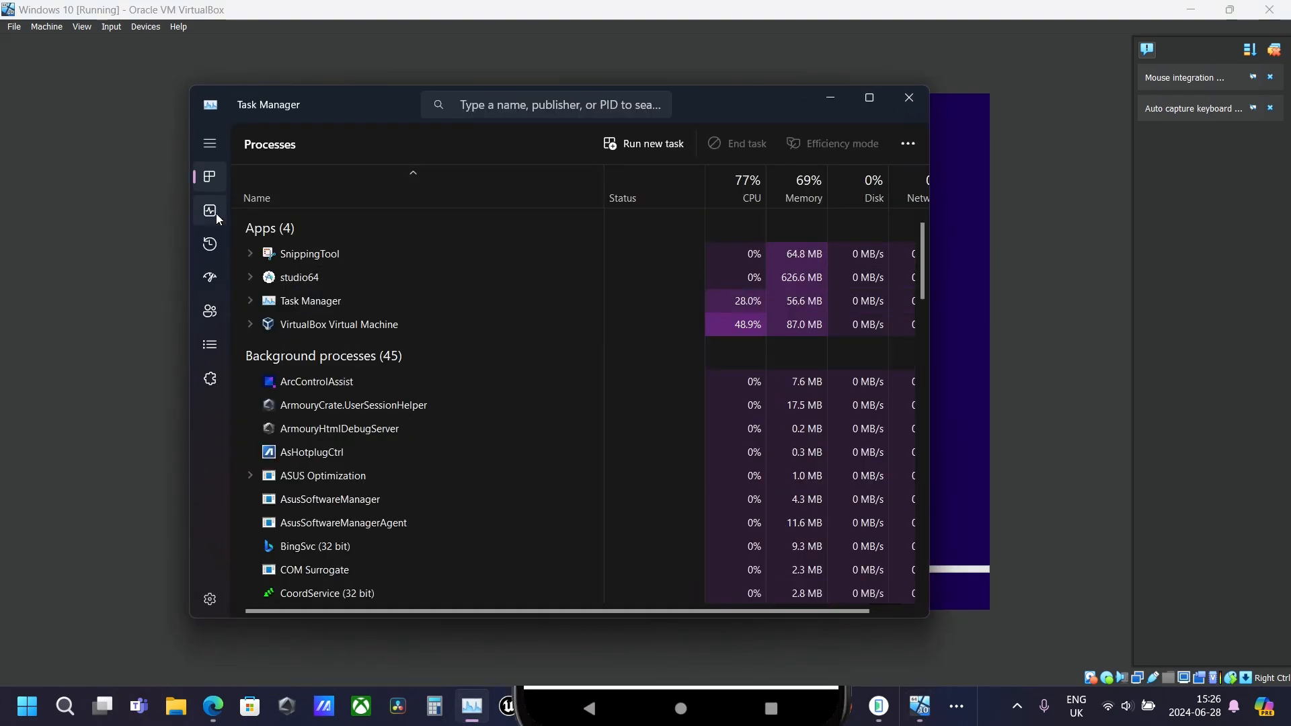
click(210, 210)
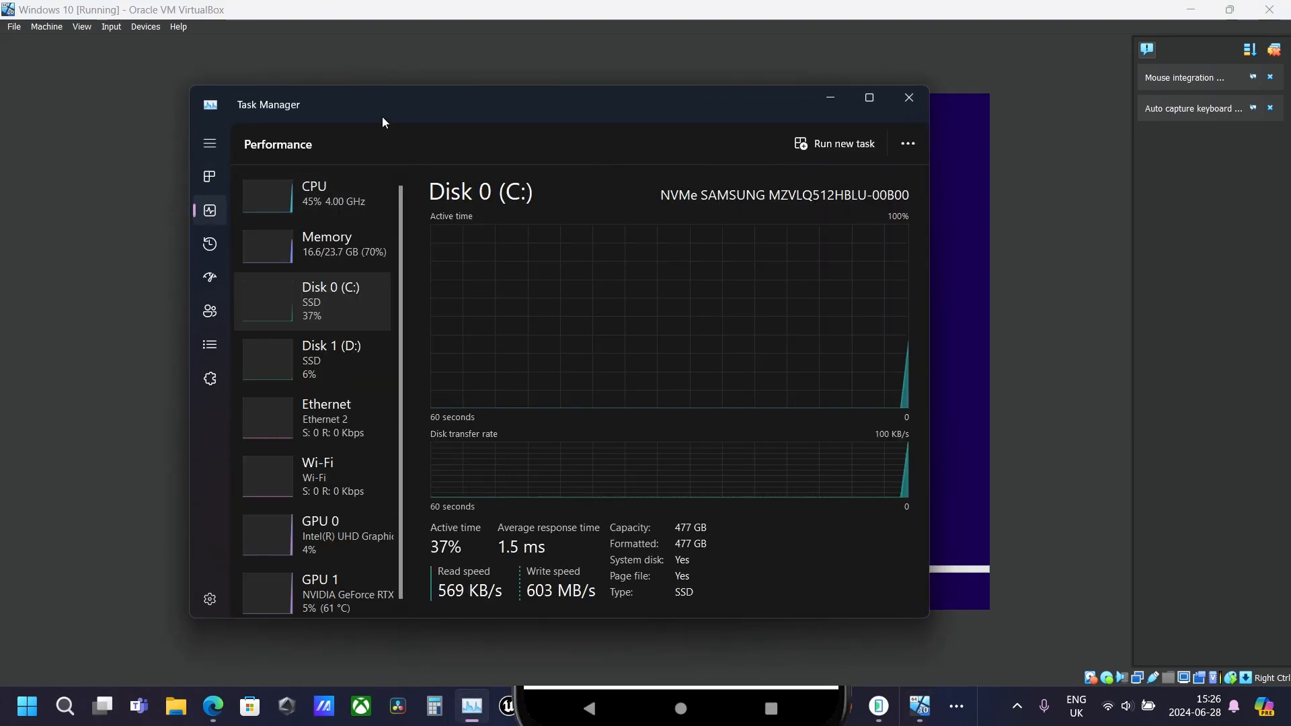
drag(382, 116, 945, 160)
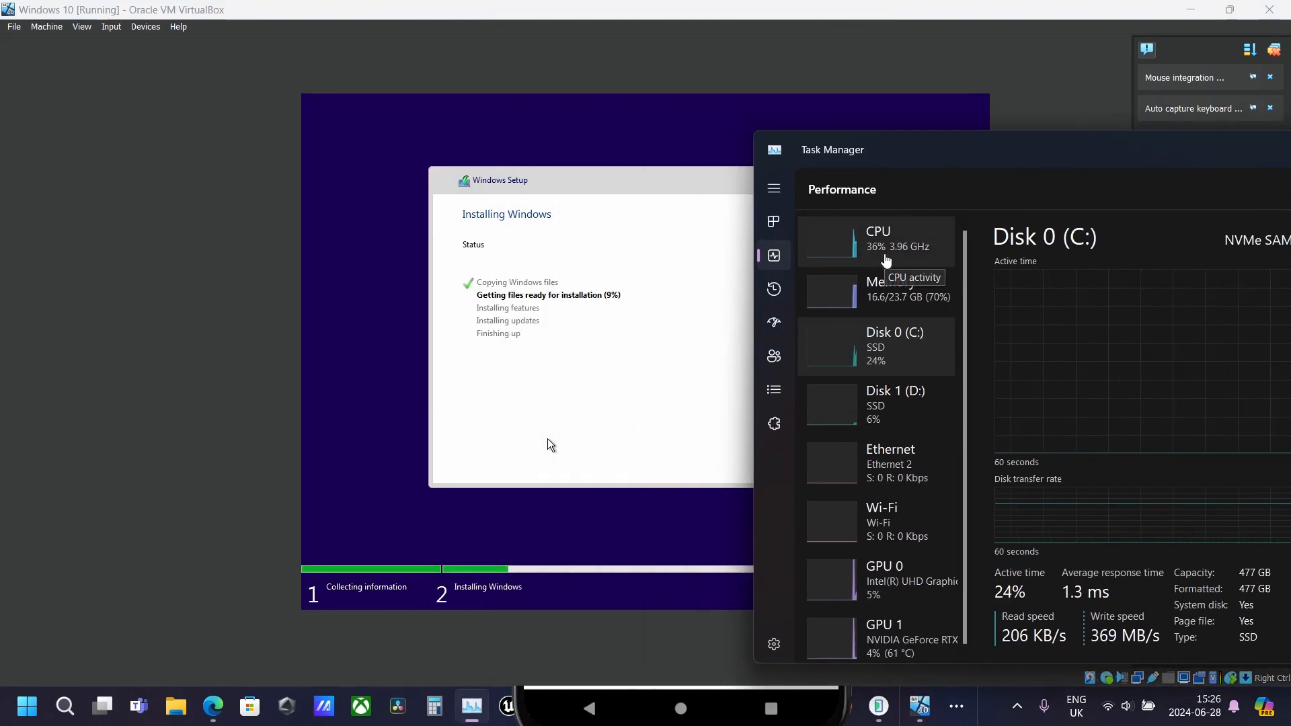
click(883, 263)
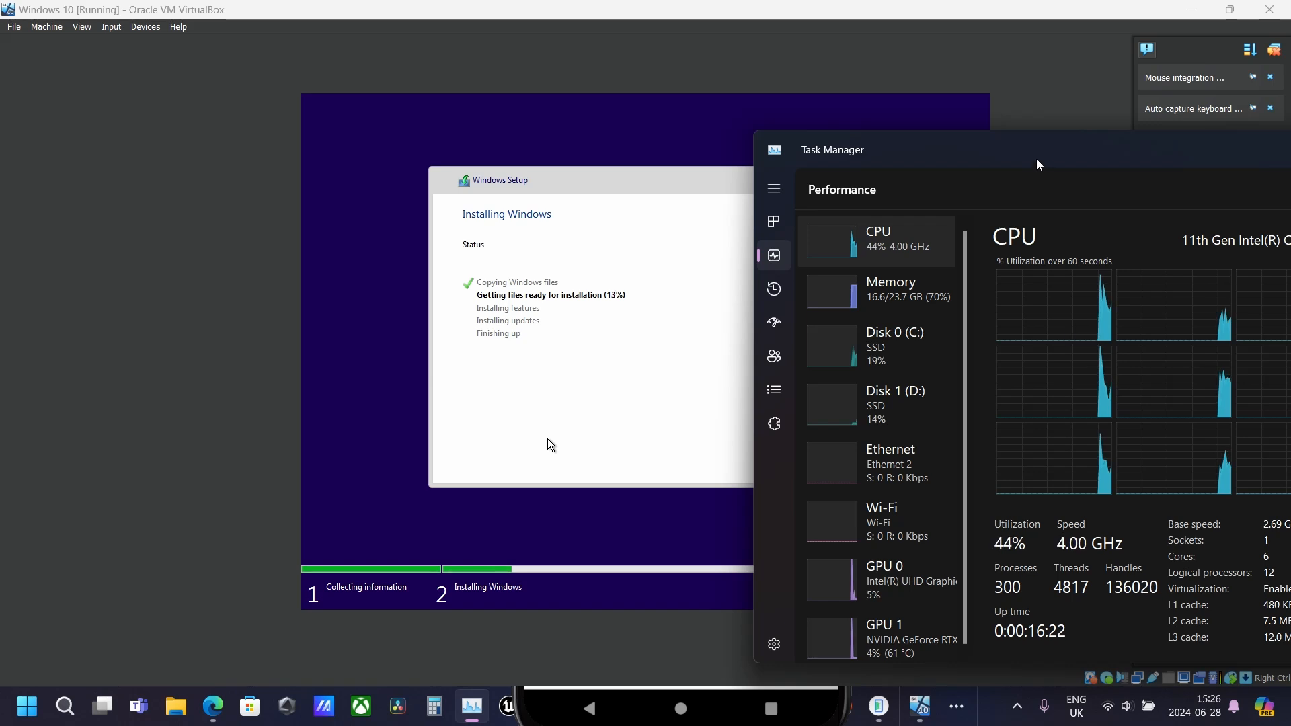
drag(1040, 165, 1001, 168)
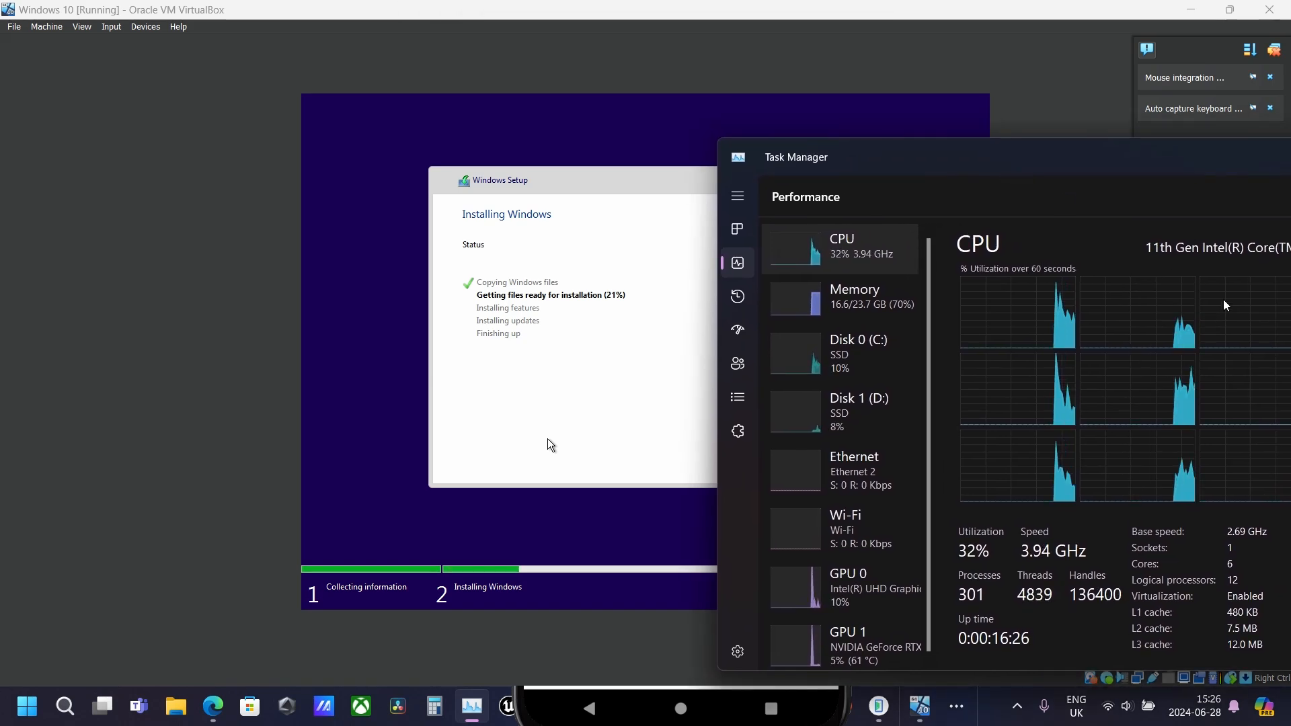
drag(815, 159, 1069, 162)
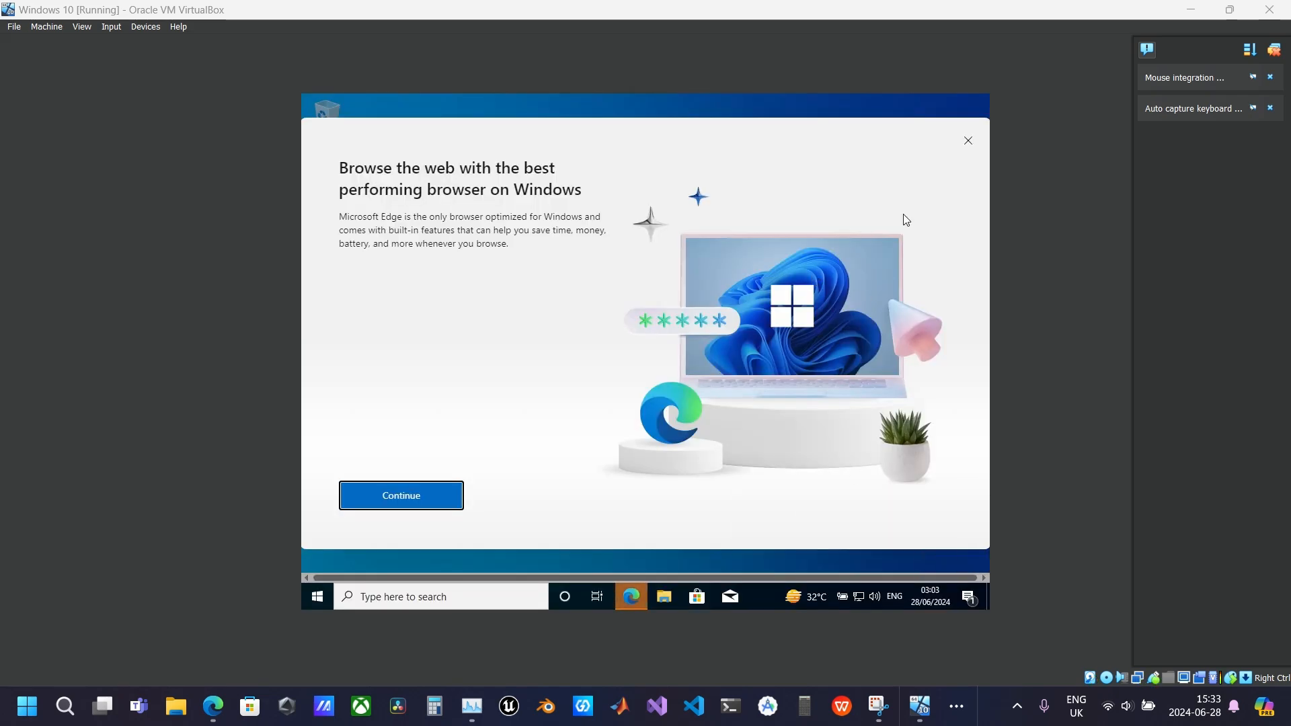
Dismiss the Microsoft Edge welcome screen in the virtual machine and view This PC's folders and drives in File Explorer
click(971, 140)
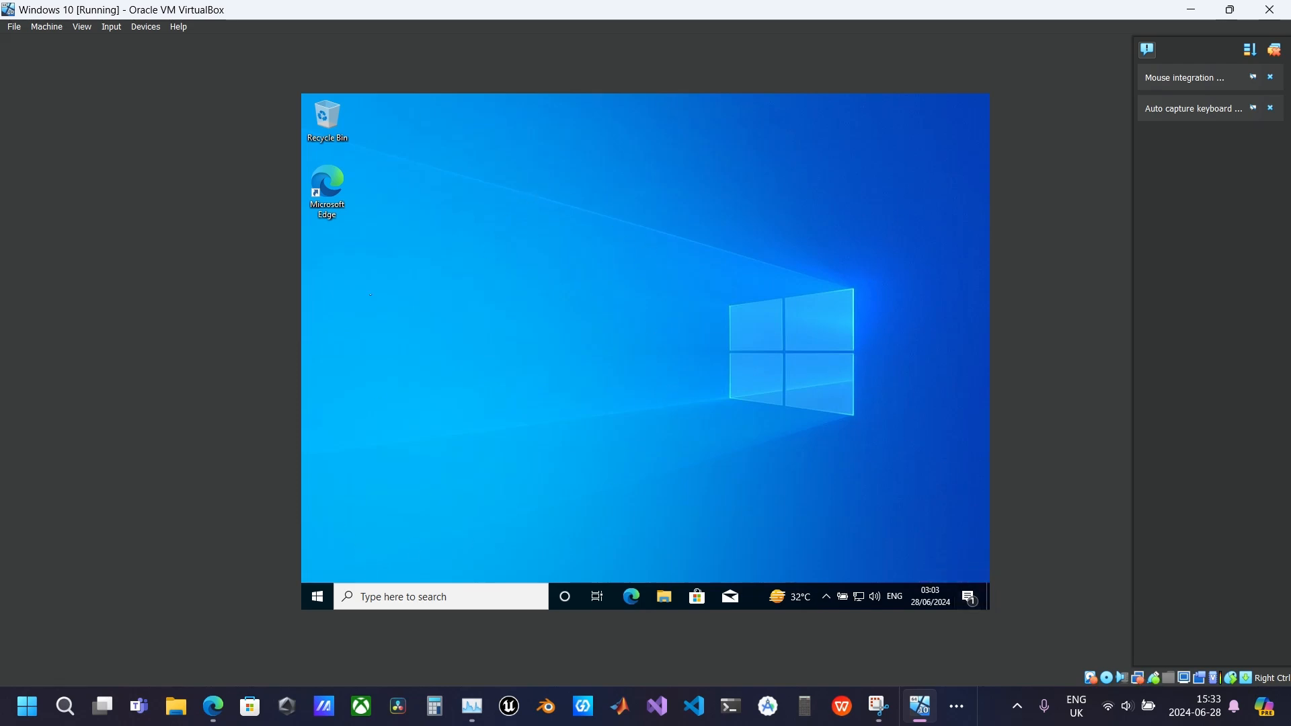
click(665, 597)
click(450, 369)
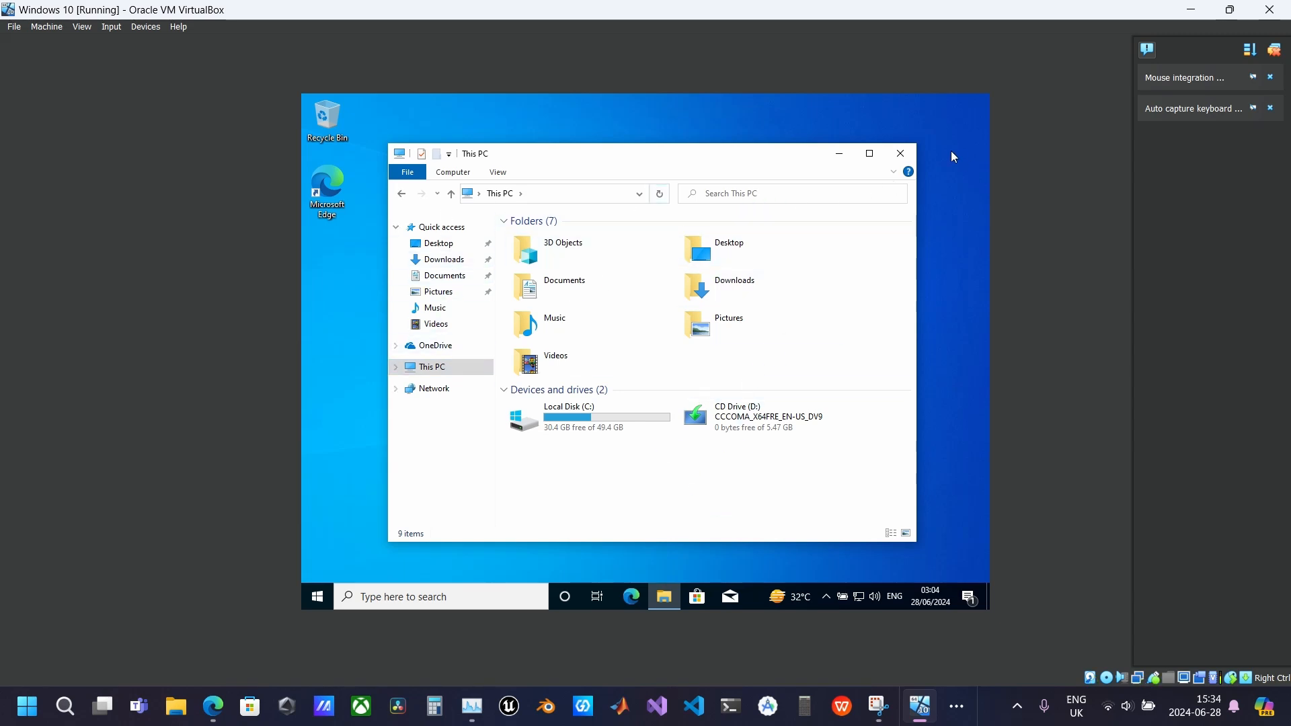
Close File Explorer in the virtual machine, then show CPU performance in the guest's Task Manager with full details
click(900, 154)
right_click(748, 598)
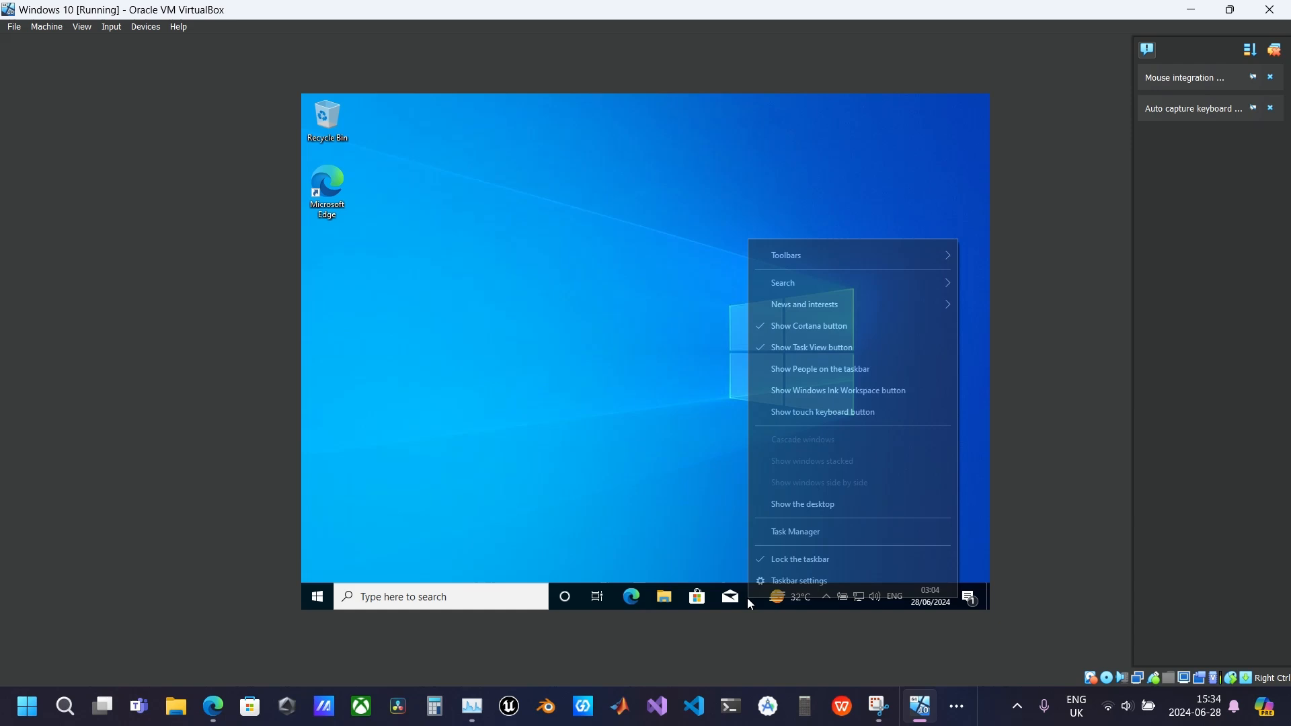
click(812, 535)
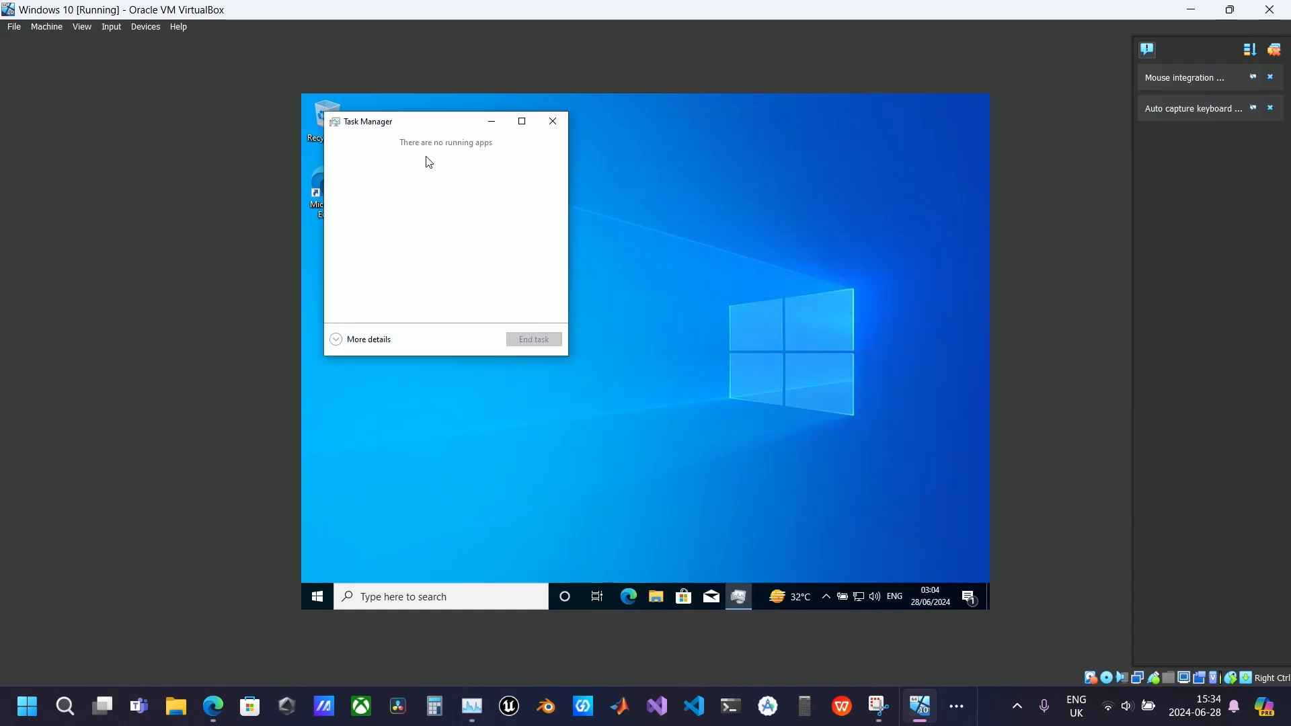
drag(409, 121, 602, 192)
click(530, 407)
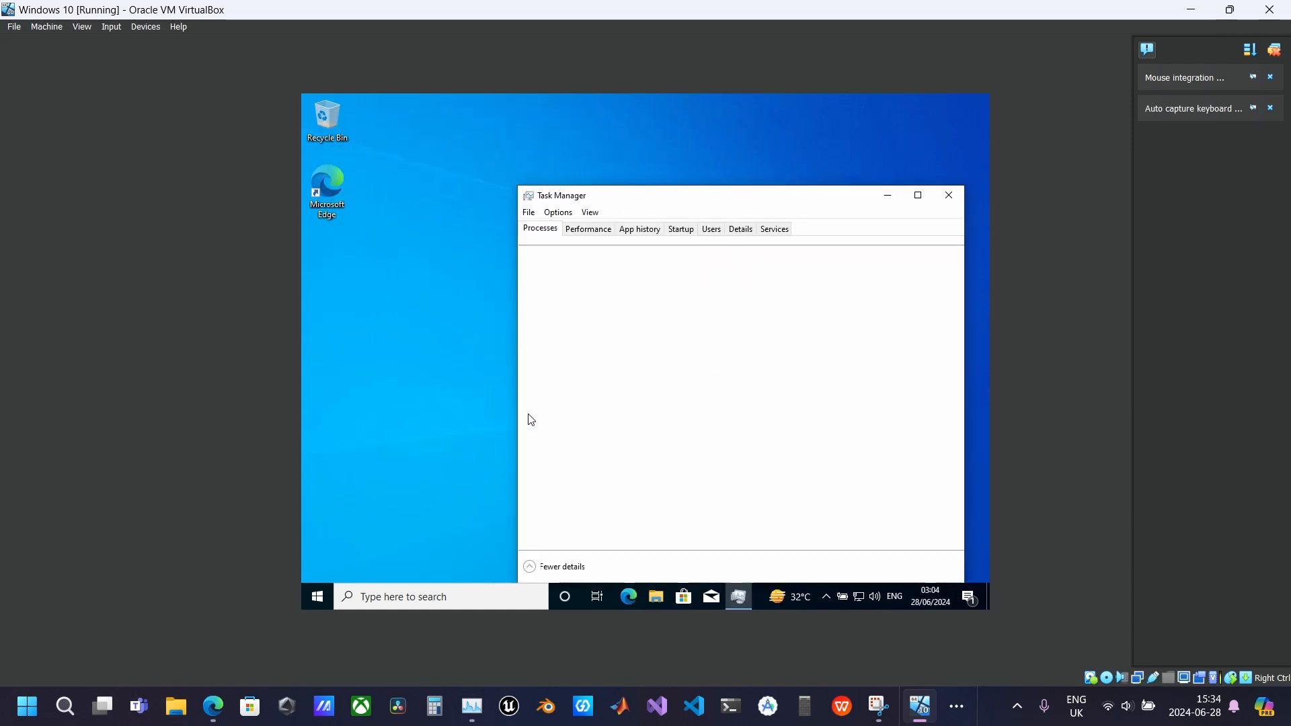
click(580, 230)
drag(723, 195, 656, 145)
Change the guest Task Manager's CPU graph to show a separate graph for each logical processor
right_click(730, 288)
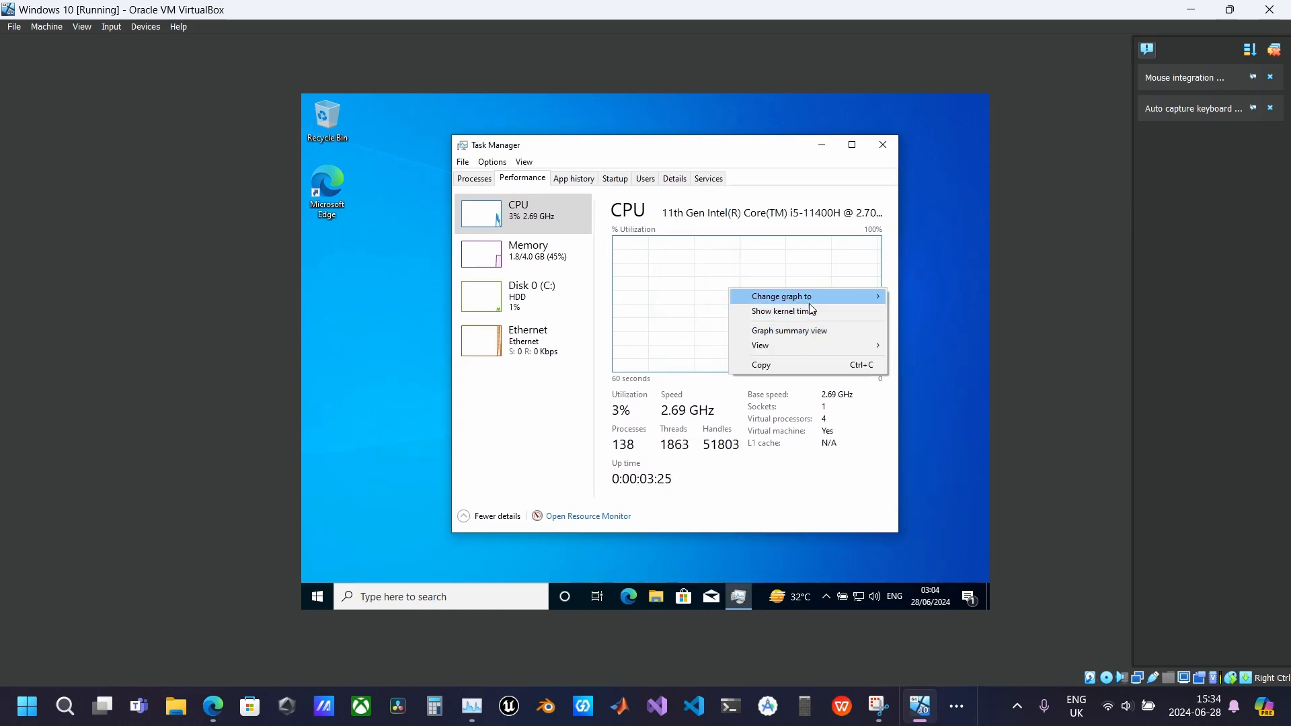
mouse_move(810, 301)
click(660, 311)
right_click(753, 306)
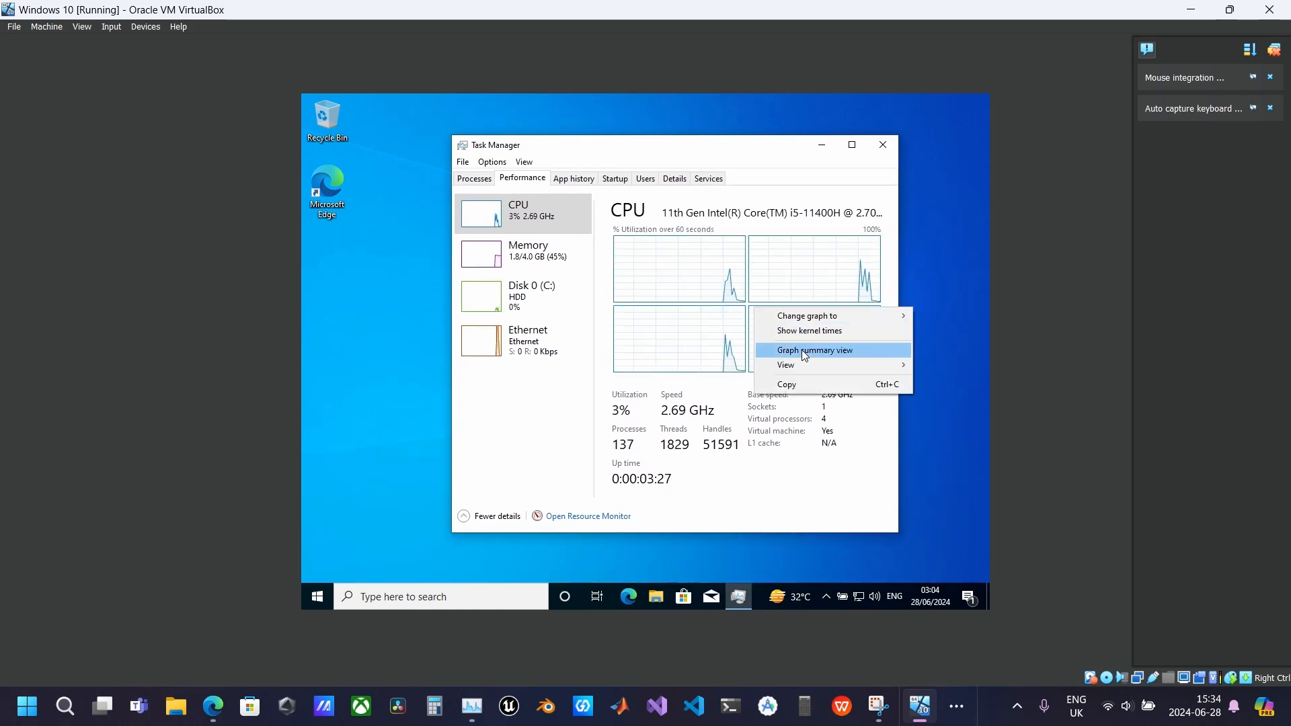
click(804, 331)
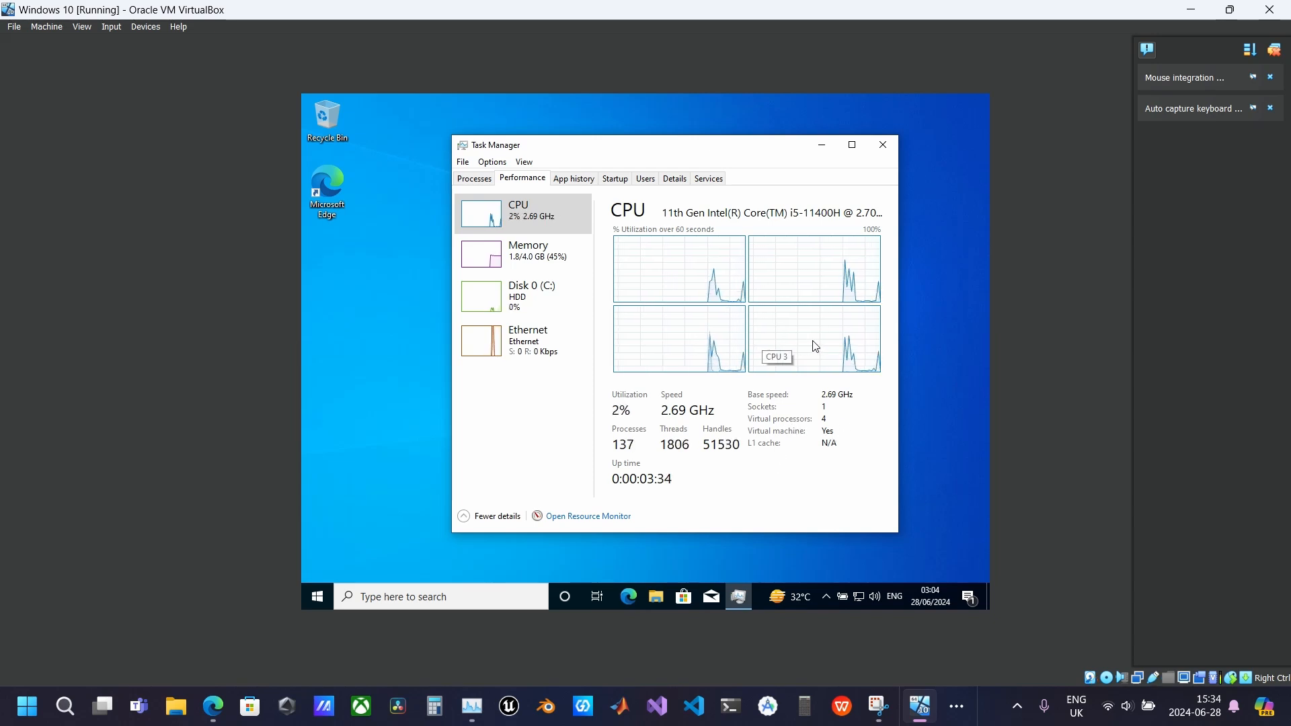
Examine the virtual machine's Memory, Disk 0 (C:), Ethernet and CPU performance, and close Task Manager
click(552, 258)
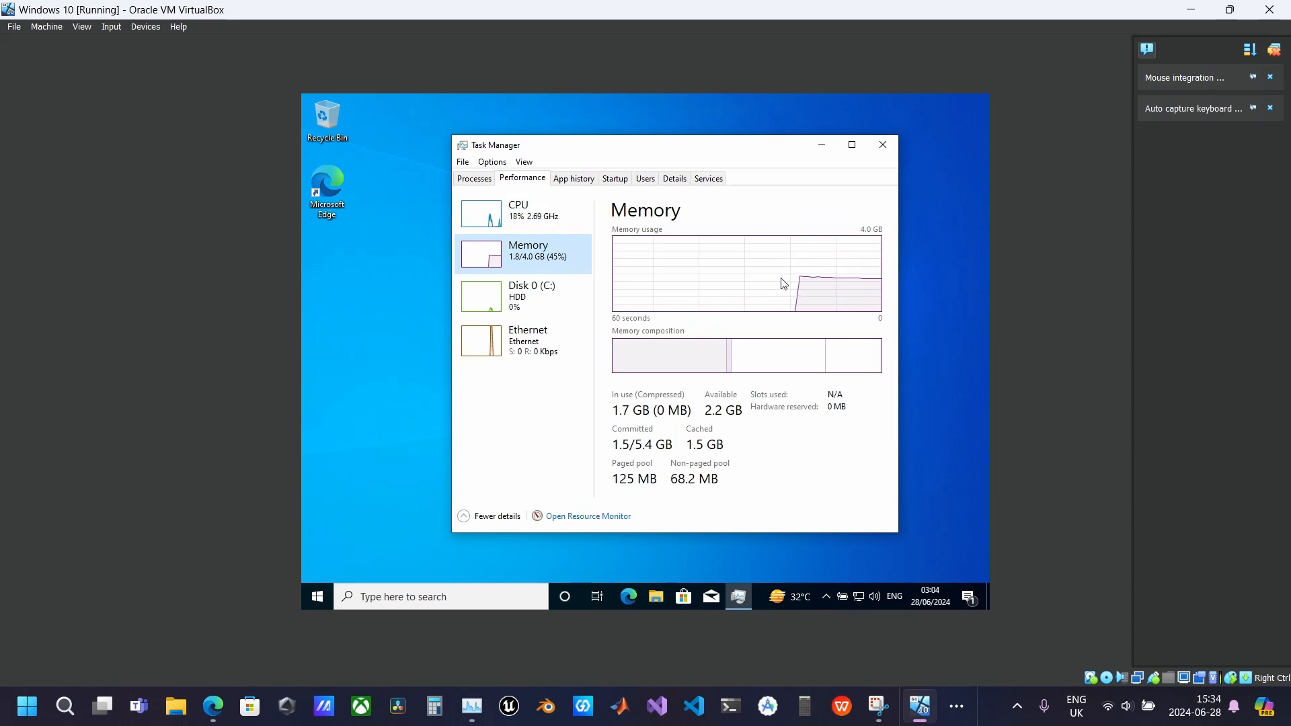
click(536, 296)
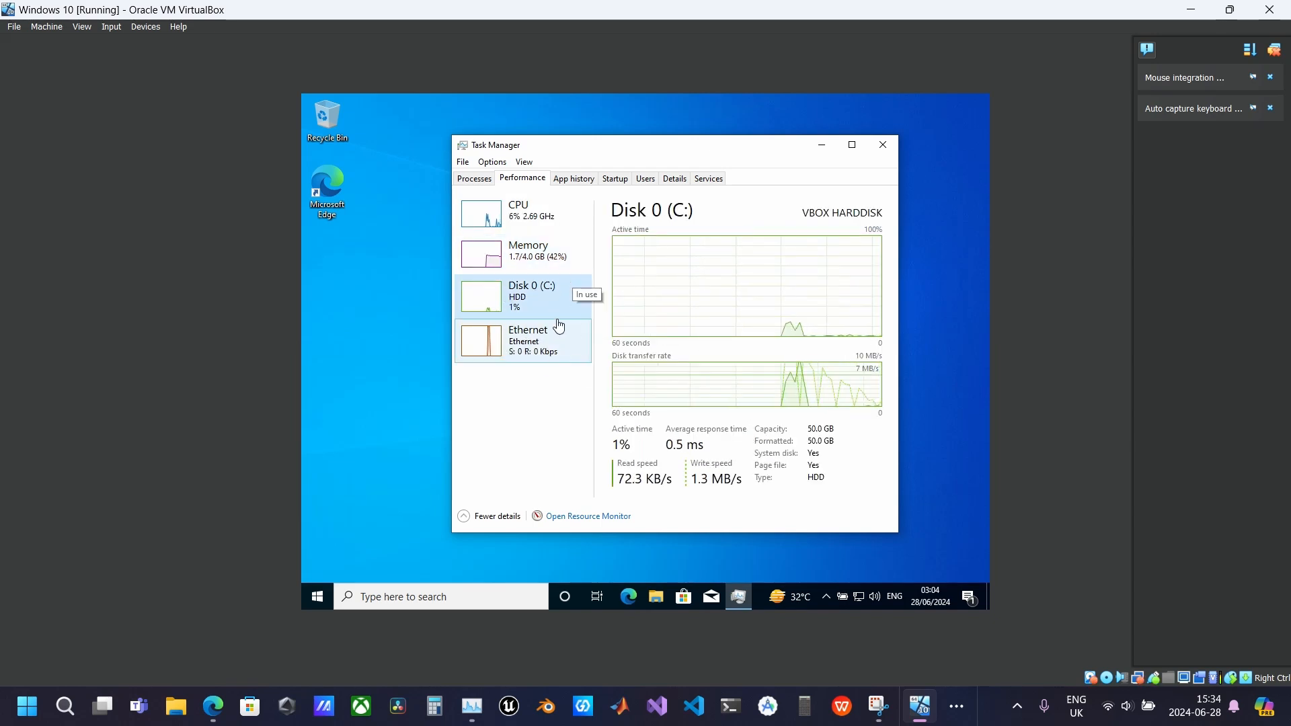
click(580, 352)
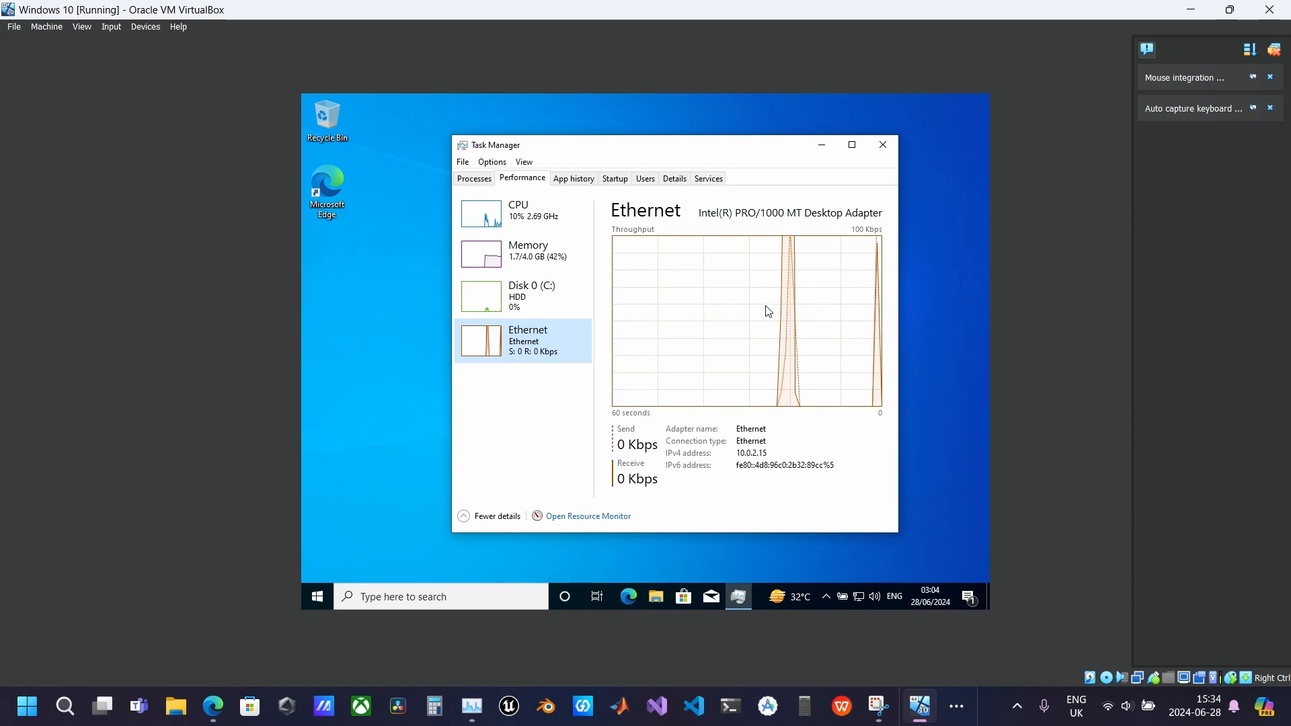
click(498, 301)
click(555, 215)
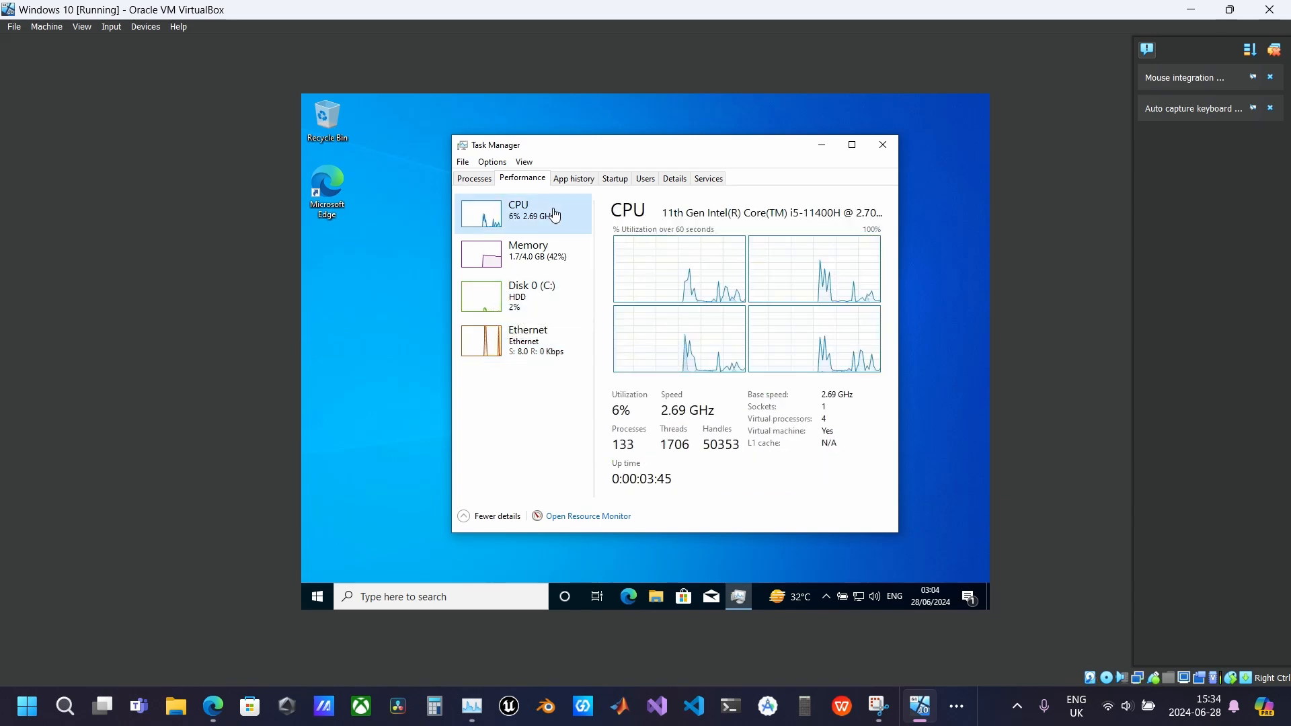
click(880, 148)
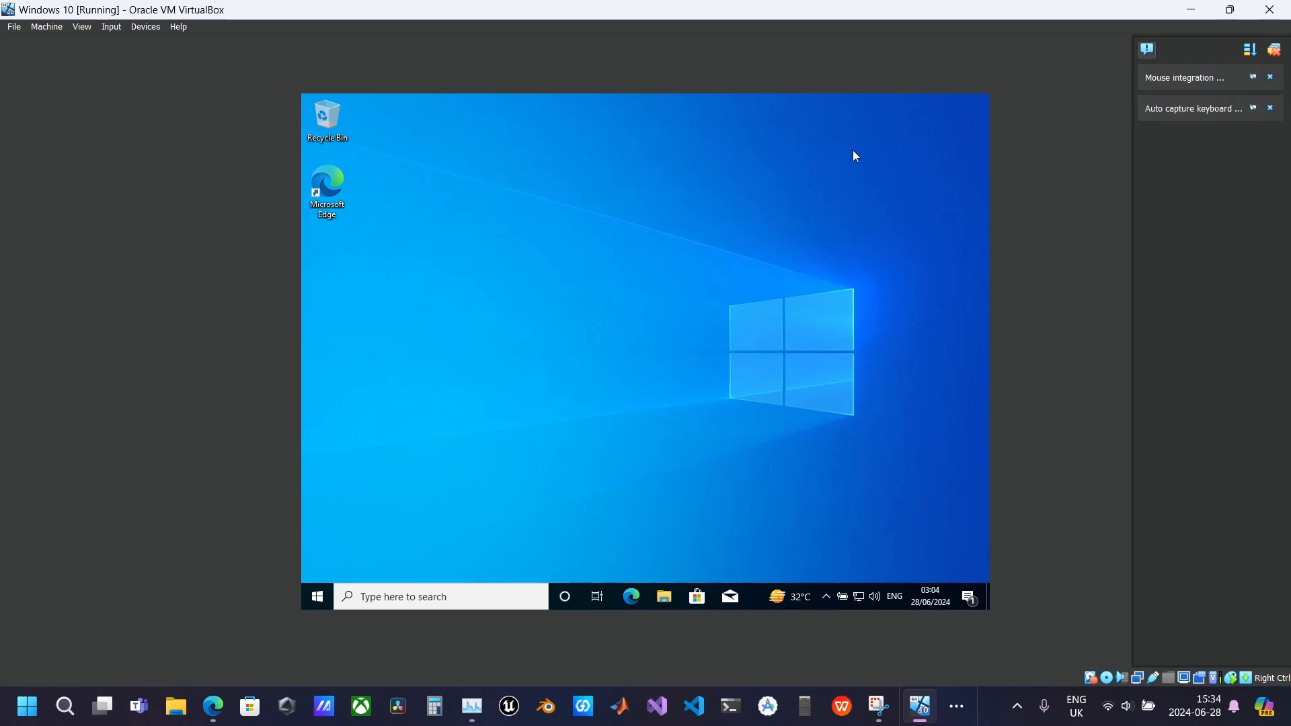
Shut down Windows 10 from inside the virtual machine
click(306, 602)
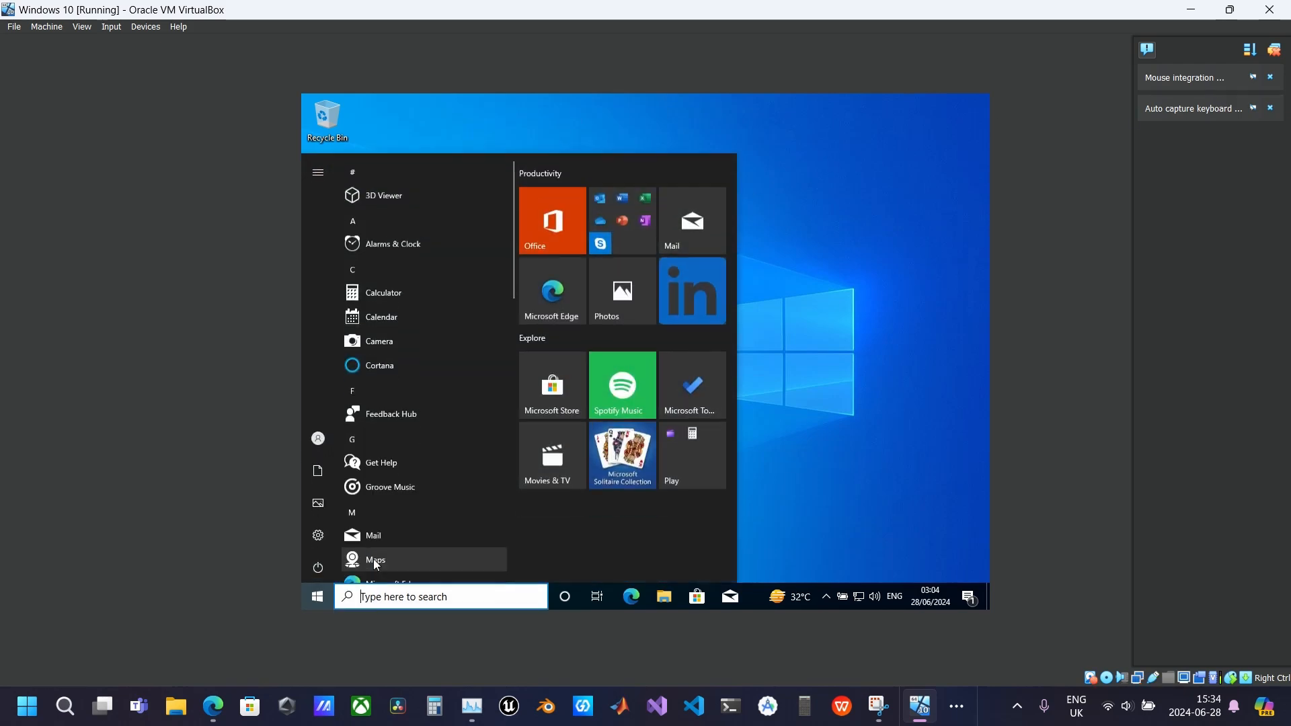
click(318, 567)
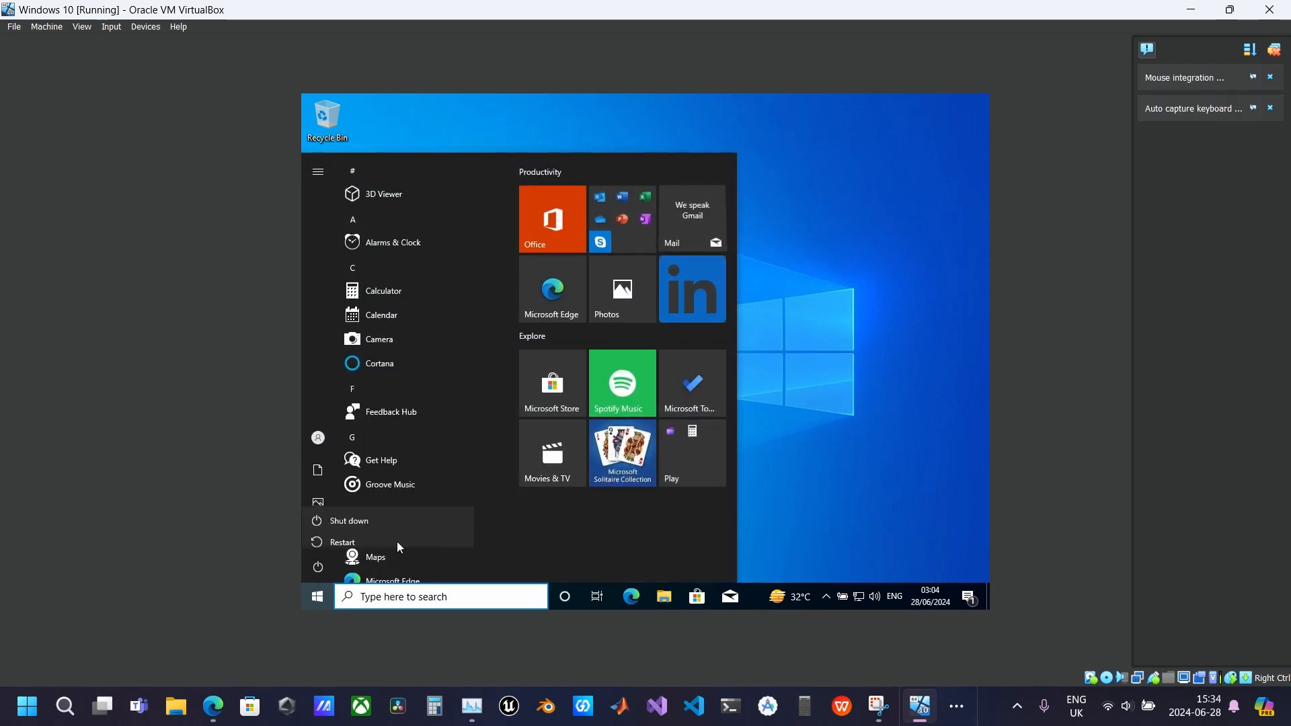
click(373, 511)
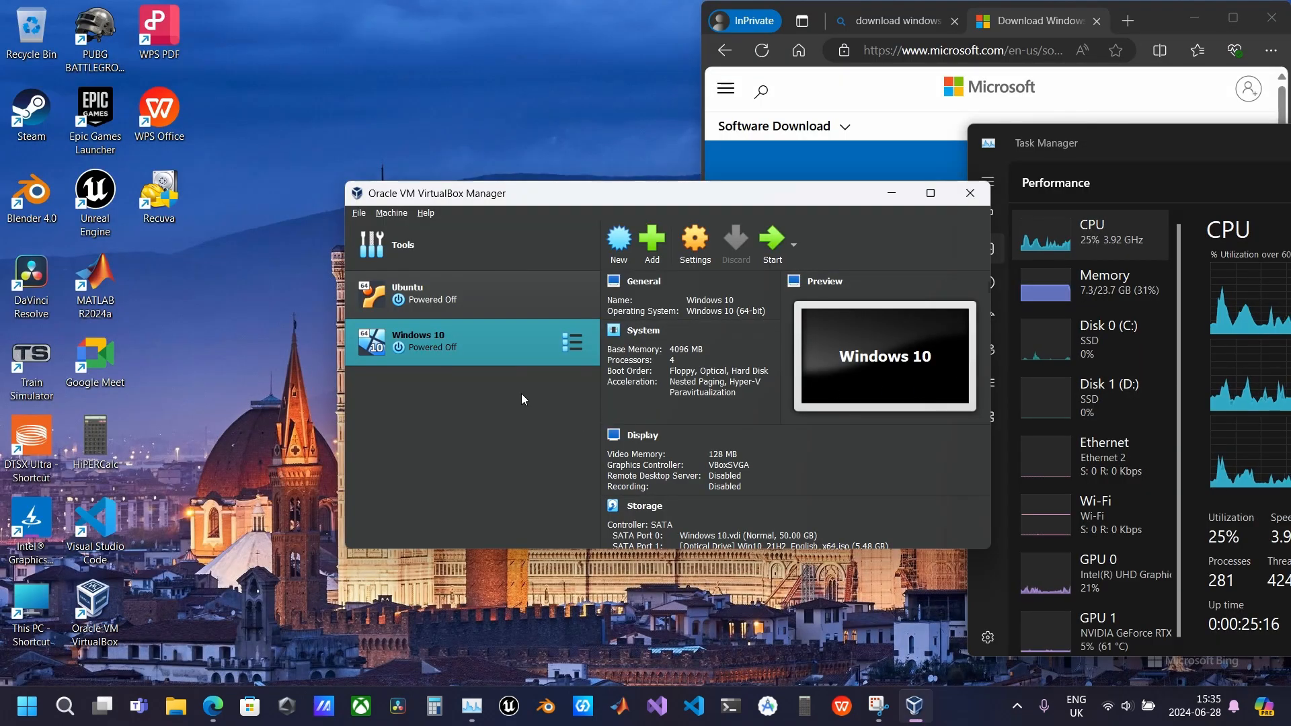
Move the Oracle VM VirtualBox Manager window on the host desktop clear of the Task Manager window
scroll(719, 385, down, 3)
scroll(719, 385, up, 3)
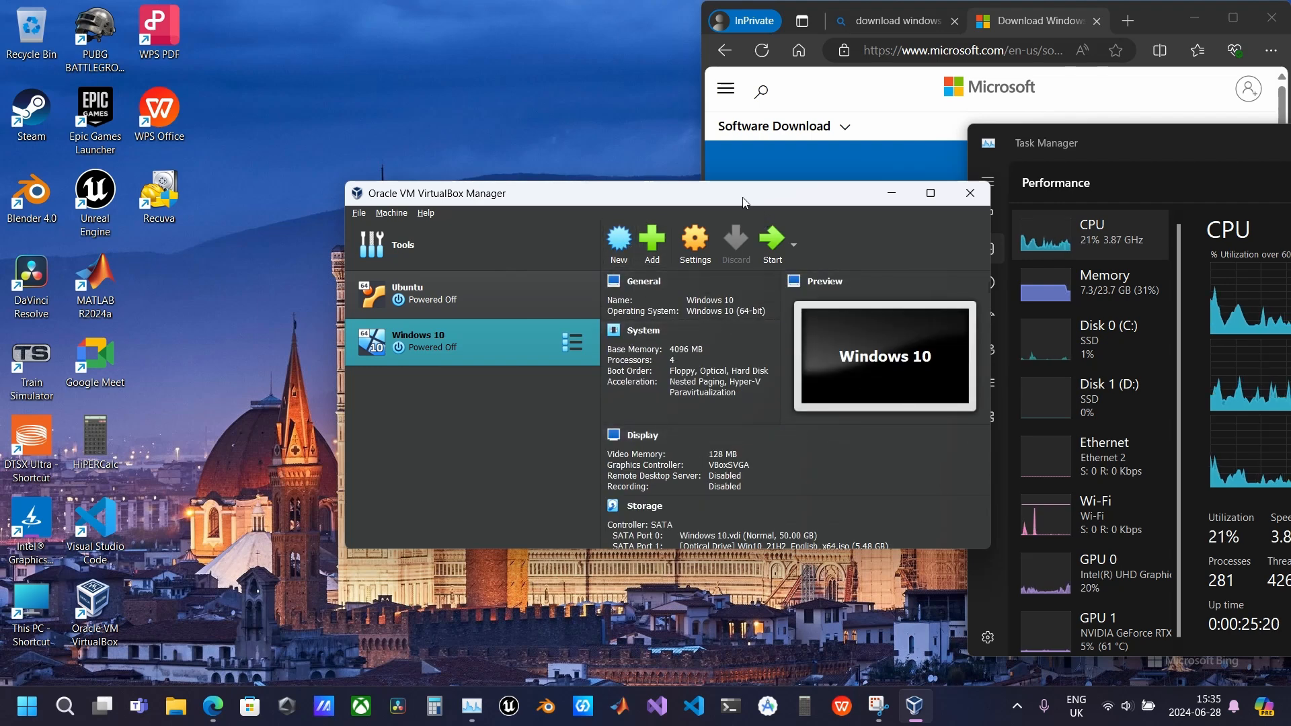
drag(733, 198, 592, 210)
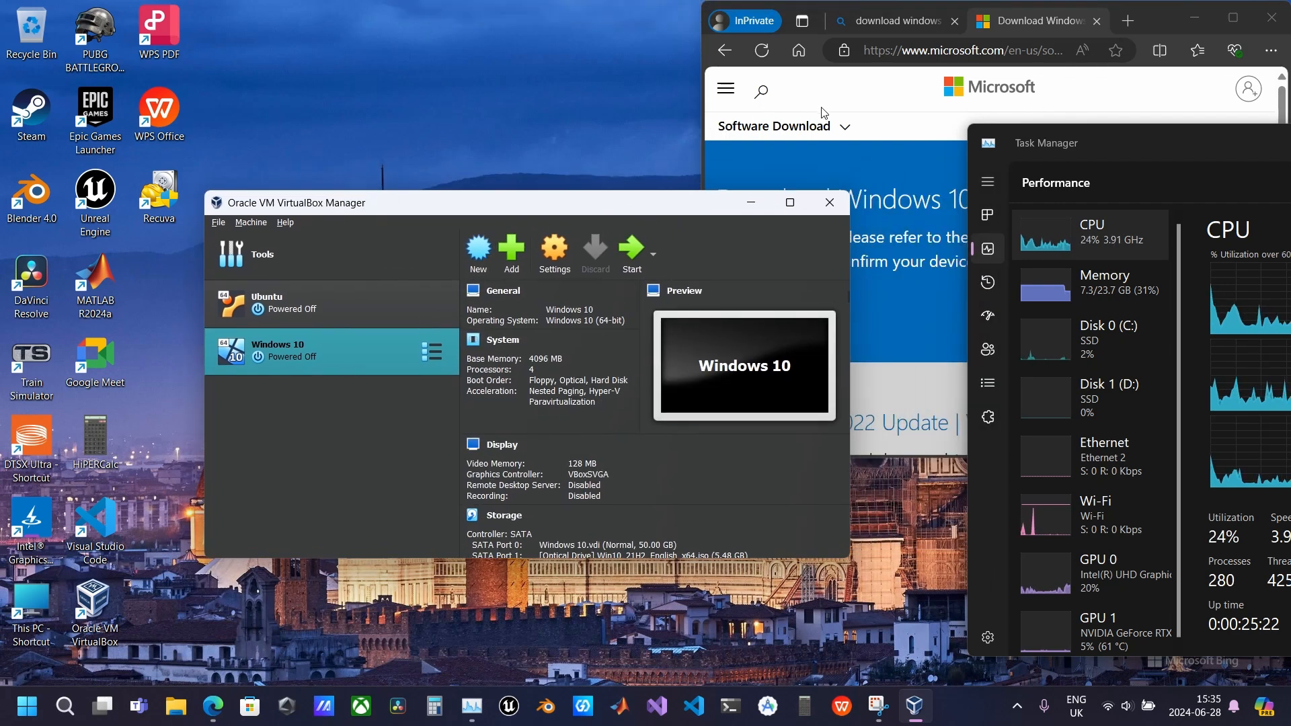